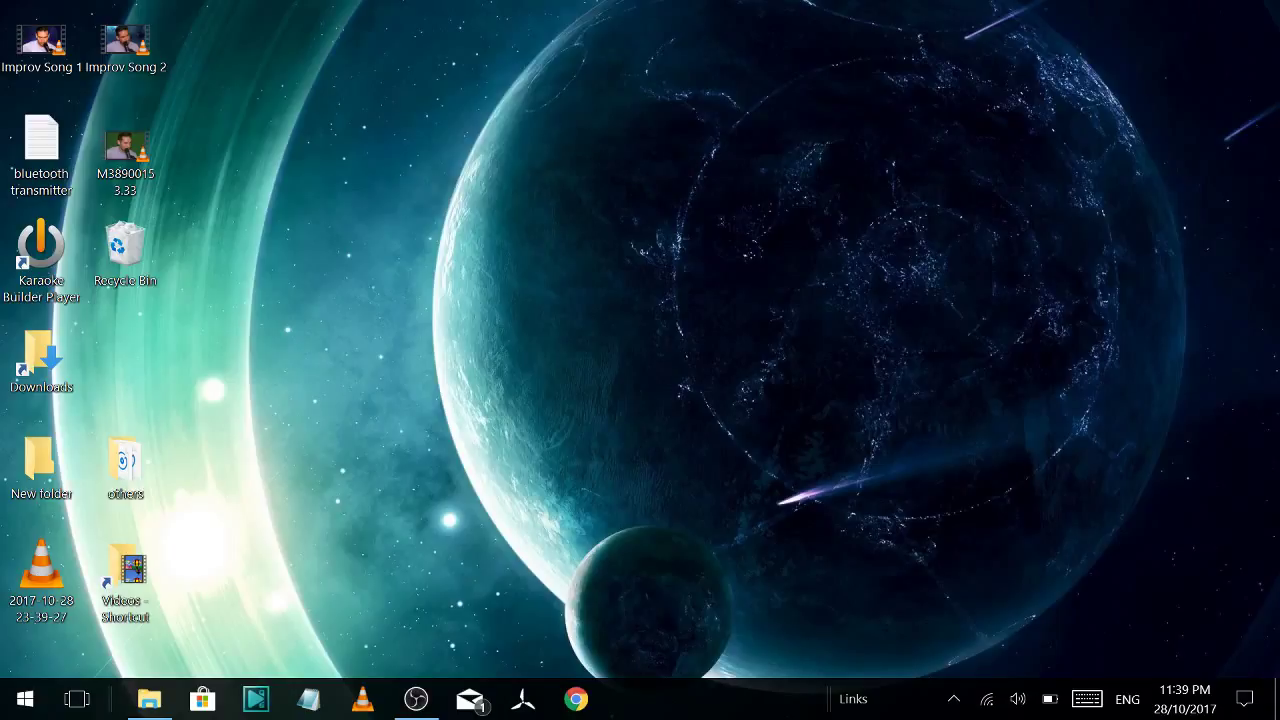
# Launch VSDC Video Editor and briefly view the desktop clip M3890015 3.33 in the media player, closing it again
pyautogui.click(416, 699)
pyautogui.click(416, 699)
pyautogui.click(256, 699)
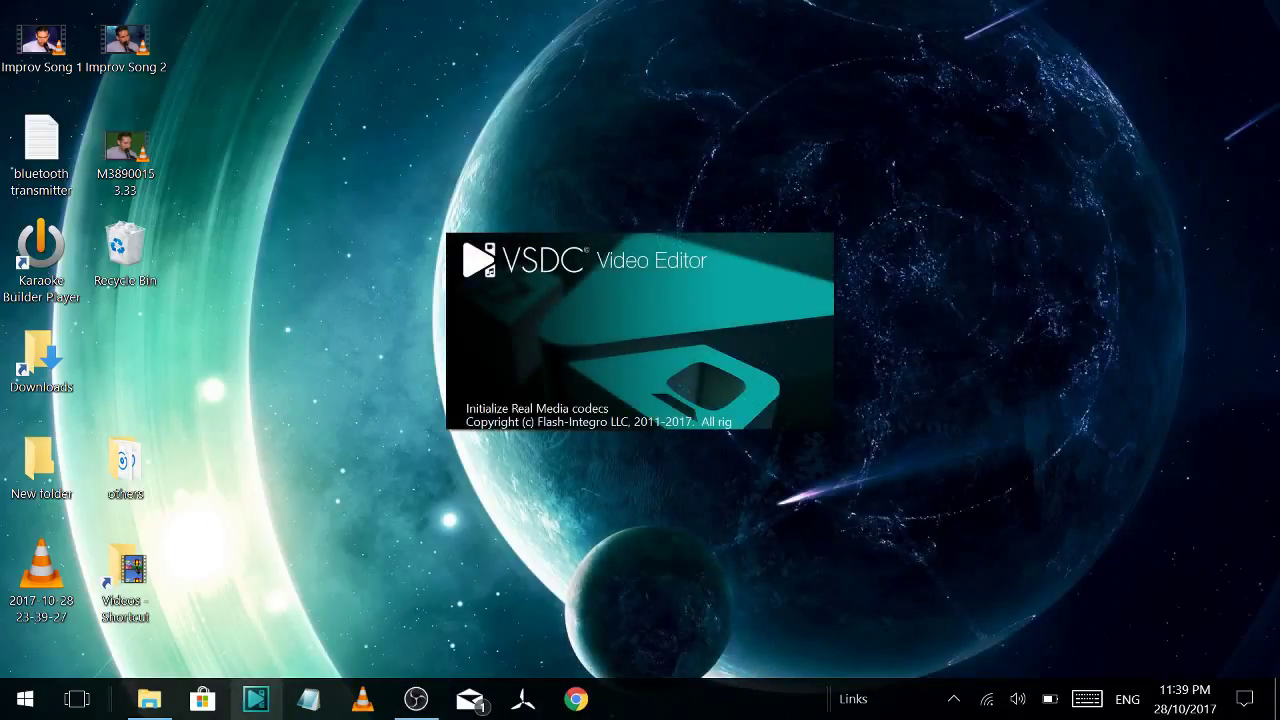
pyautogui.click(138, 156)
pyautogui.doubleClick(125, 150)
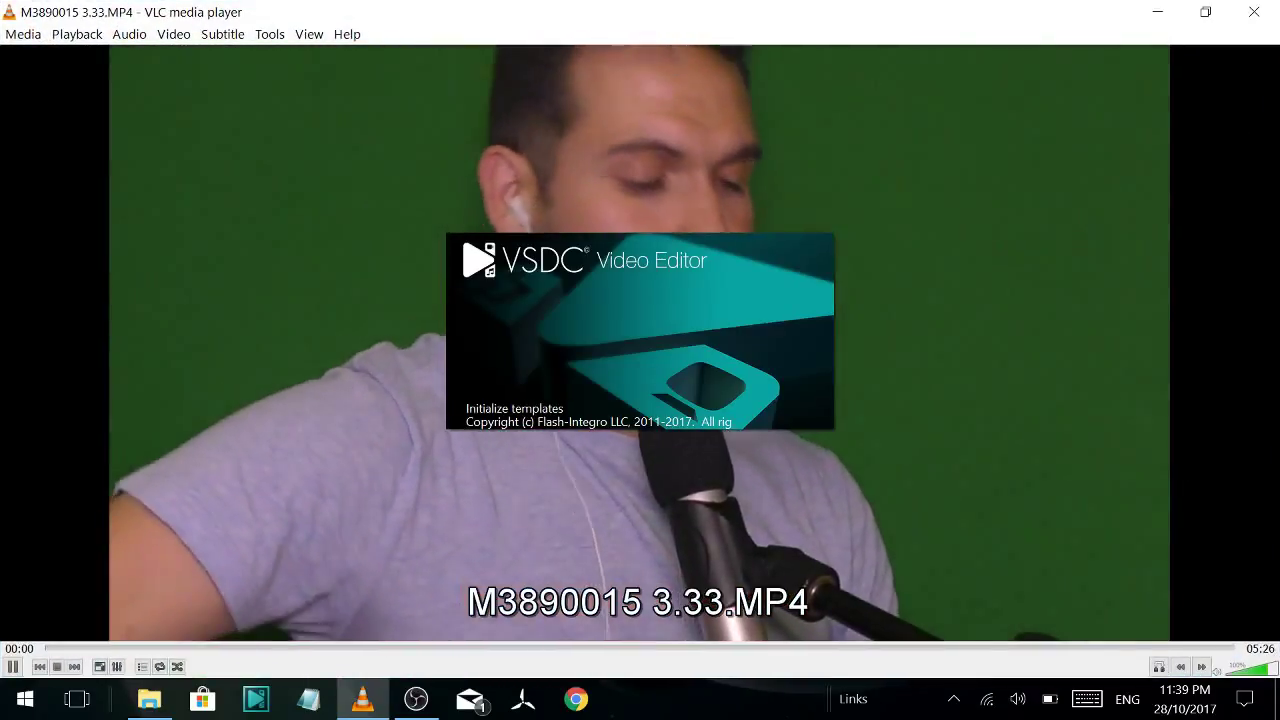
pyautogui.click(1255, 10)
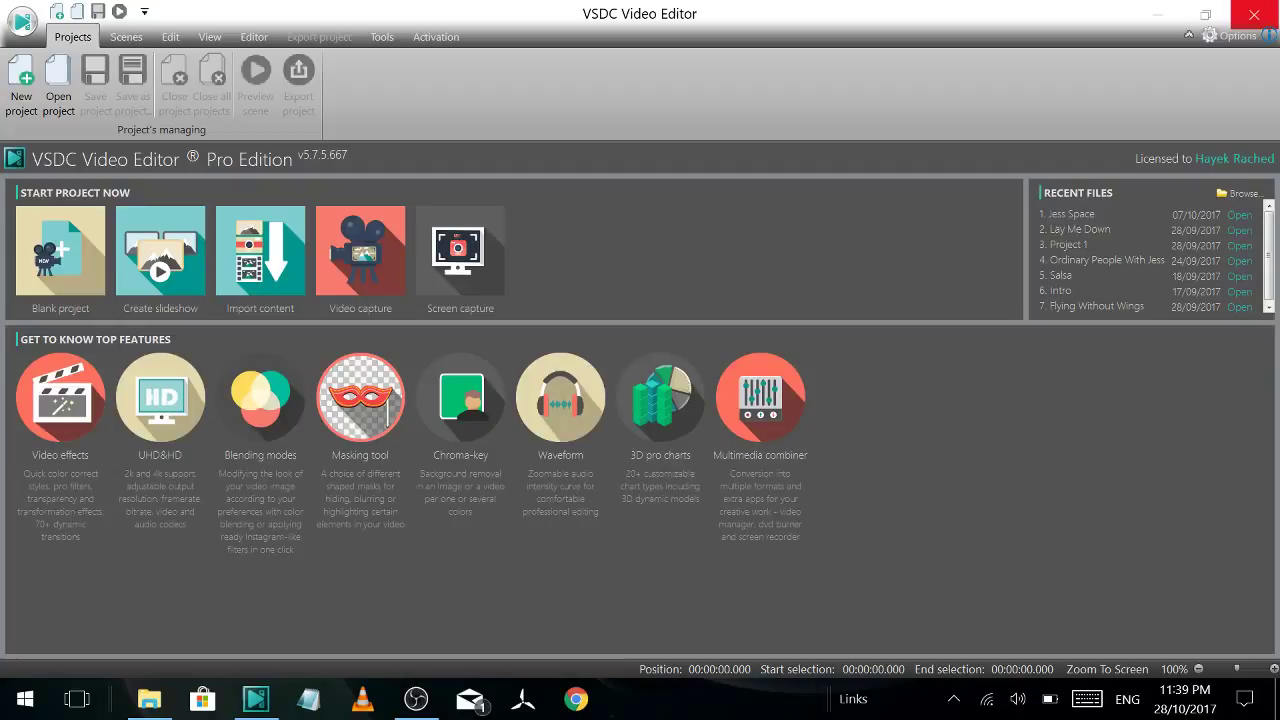
# Place the editor beside the desktop and create a project titled Project 1 at HD 1280x720 (16:9) resolution and 30 fps
pyautogui.press('super+Right')
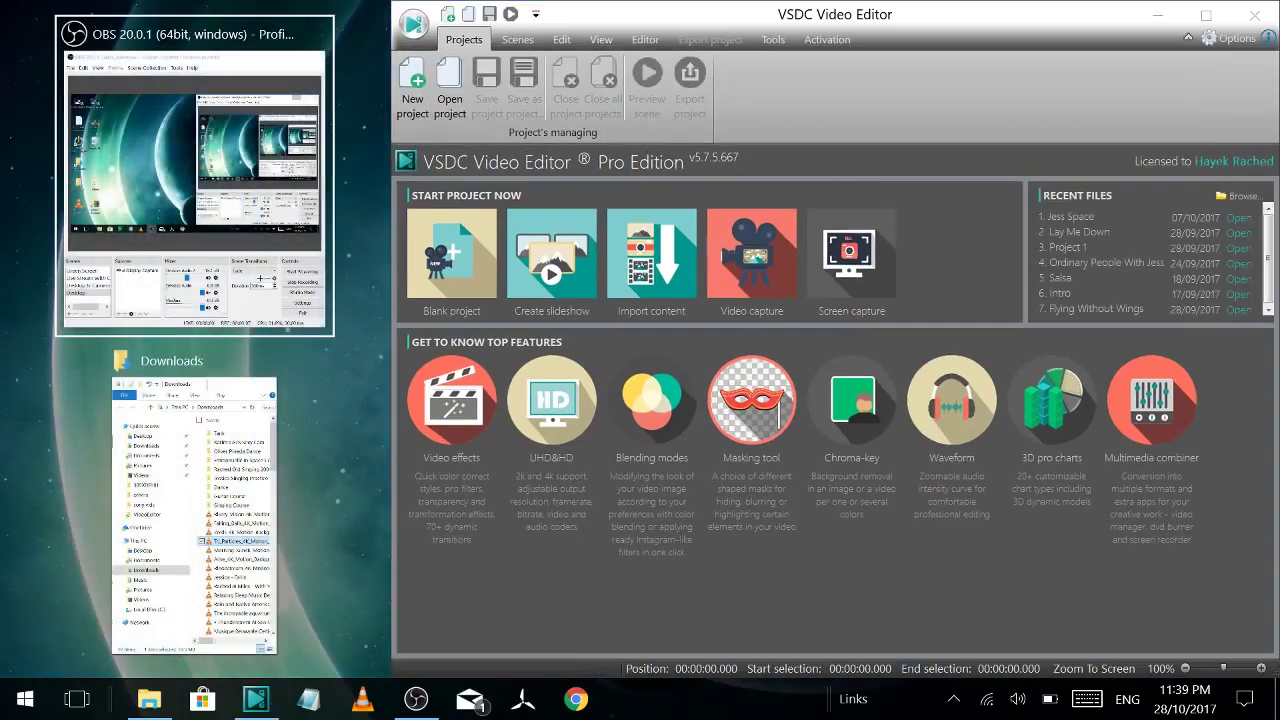
pyautogui.press('Escape')
pyautogui.hotkey('ctrl', 'n')
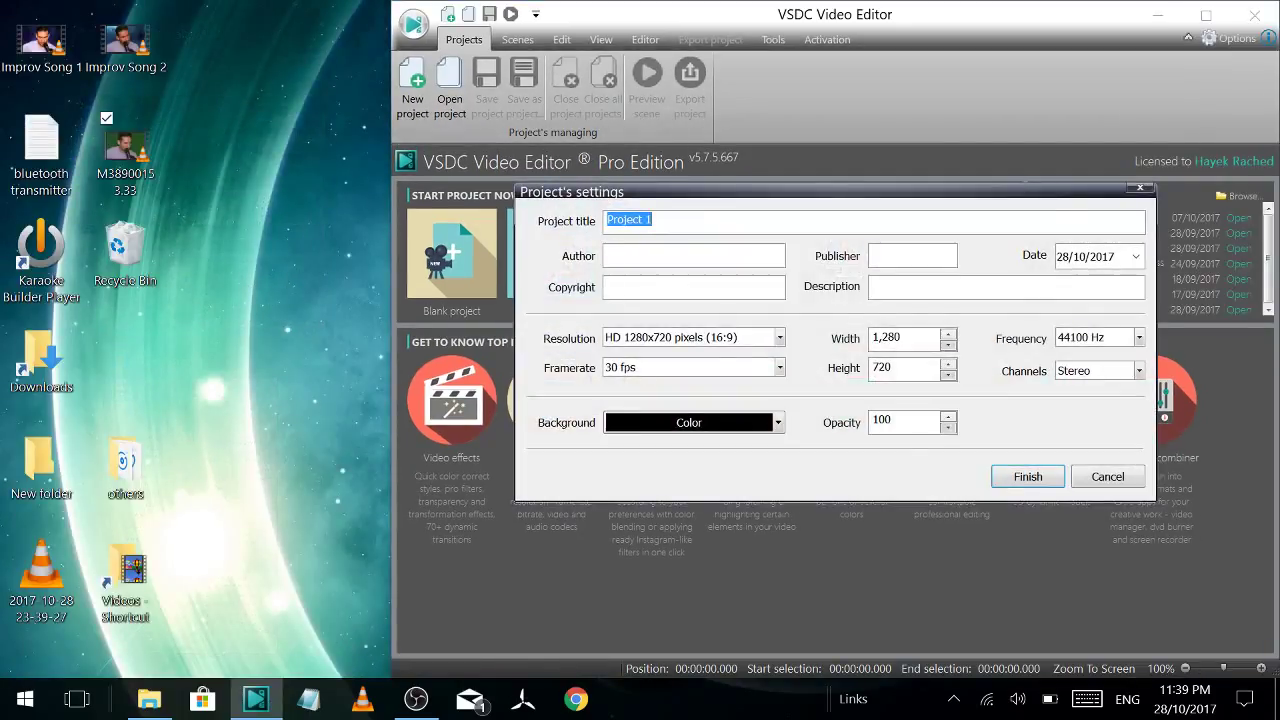
pyautogui.click(780, 338)
pyautogui.click(670, 410)
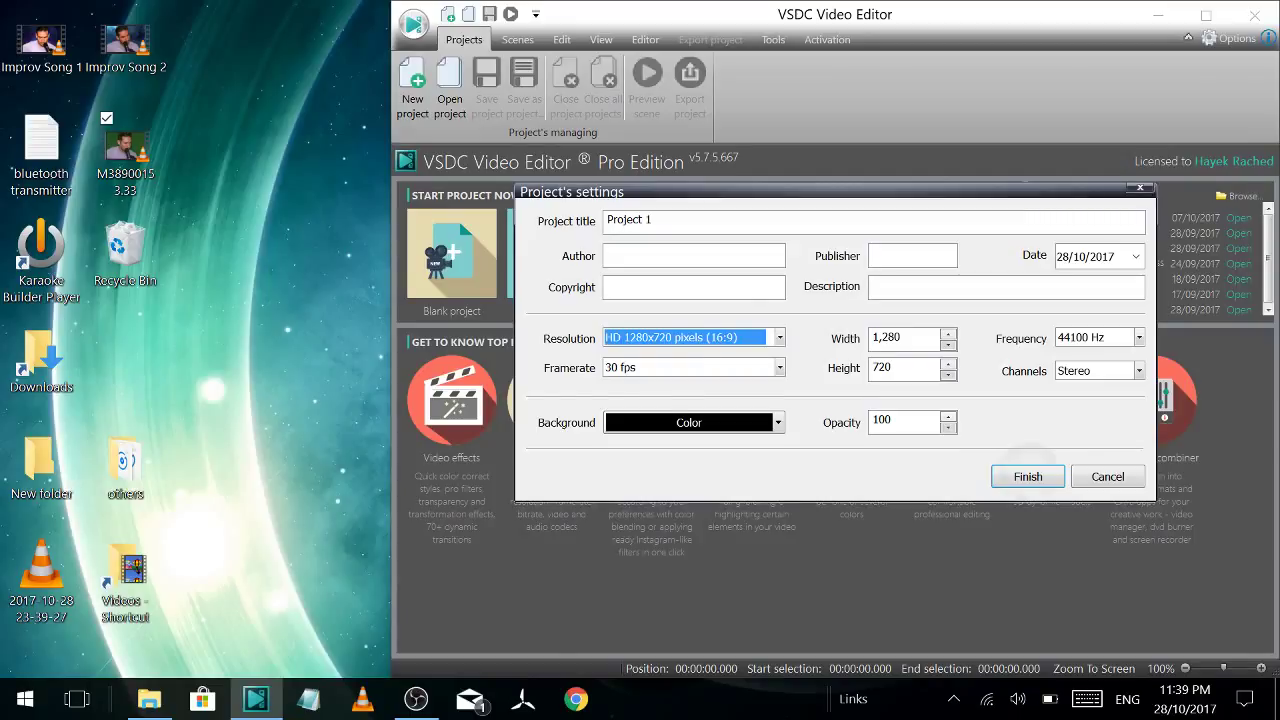
pyautogui.click(1028, 476)
# Add the desktop clip M3890015 3.33 to the scene and show it in the maximized editor at about 00:00:56
pyautogui.moveTo(125, 150); pyautogui.dragTo(604, 250)
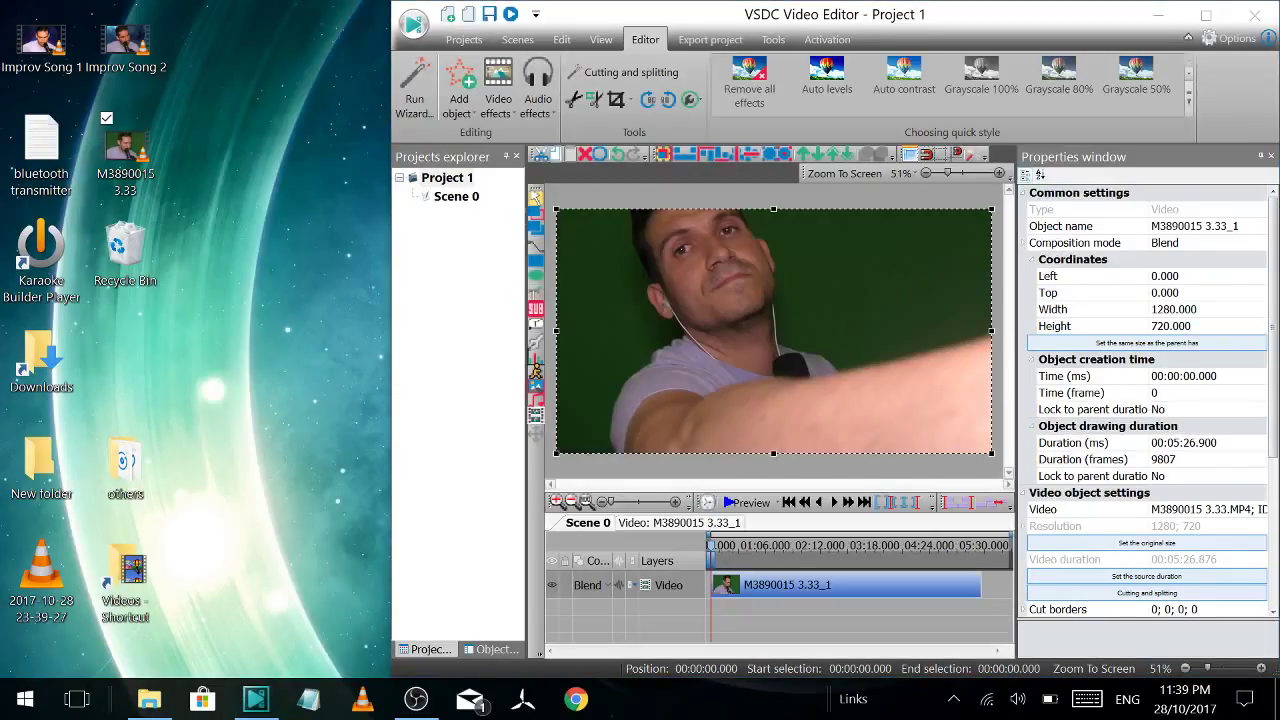
pyautogui.click(1206, 15)
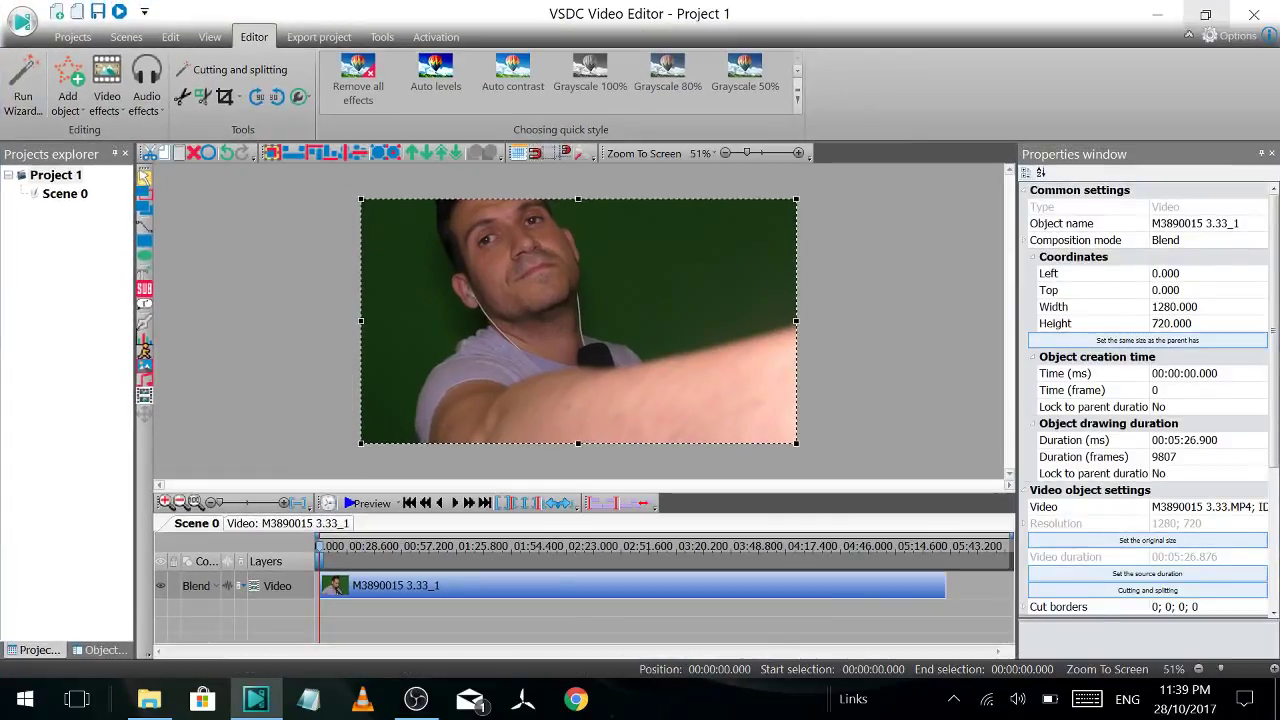
pyautogui.click(427, 546)
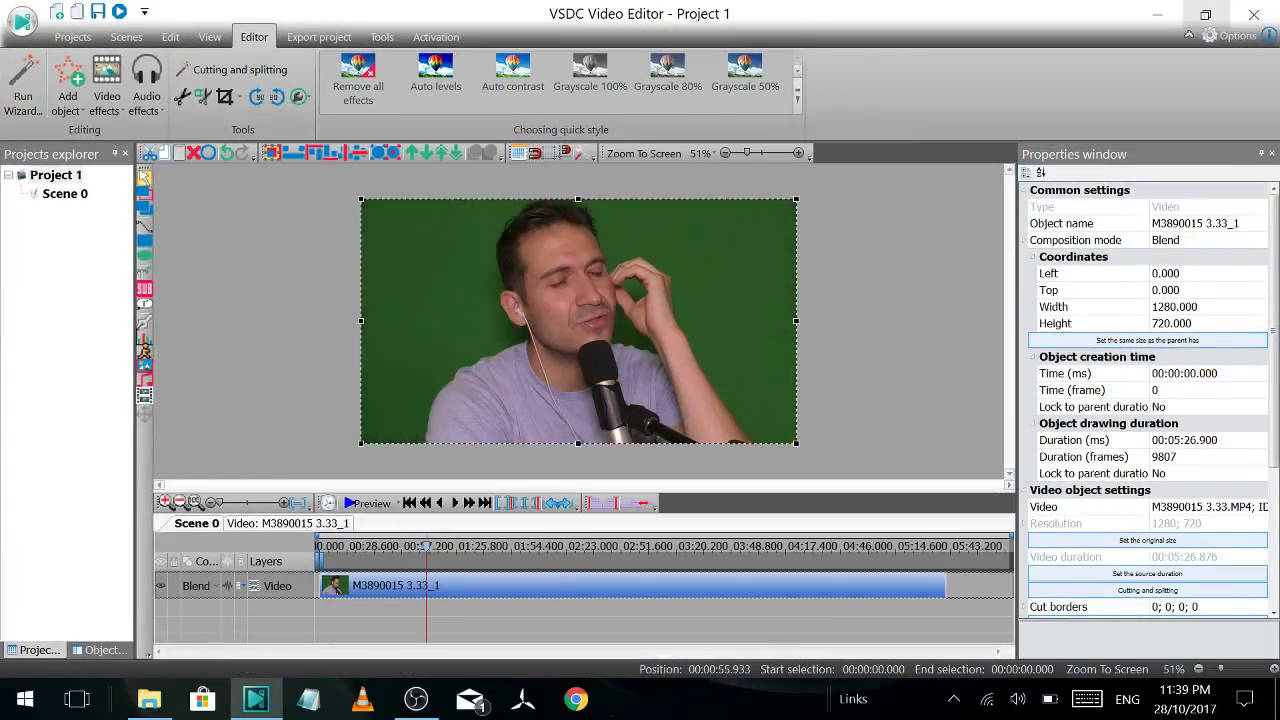
# Apply the Background remover effect to the green-screen clip for the whole parent duration on an added layer
pyautogui.click(107, 100)
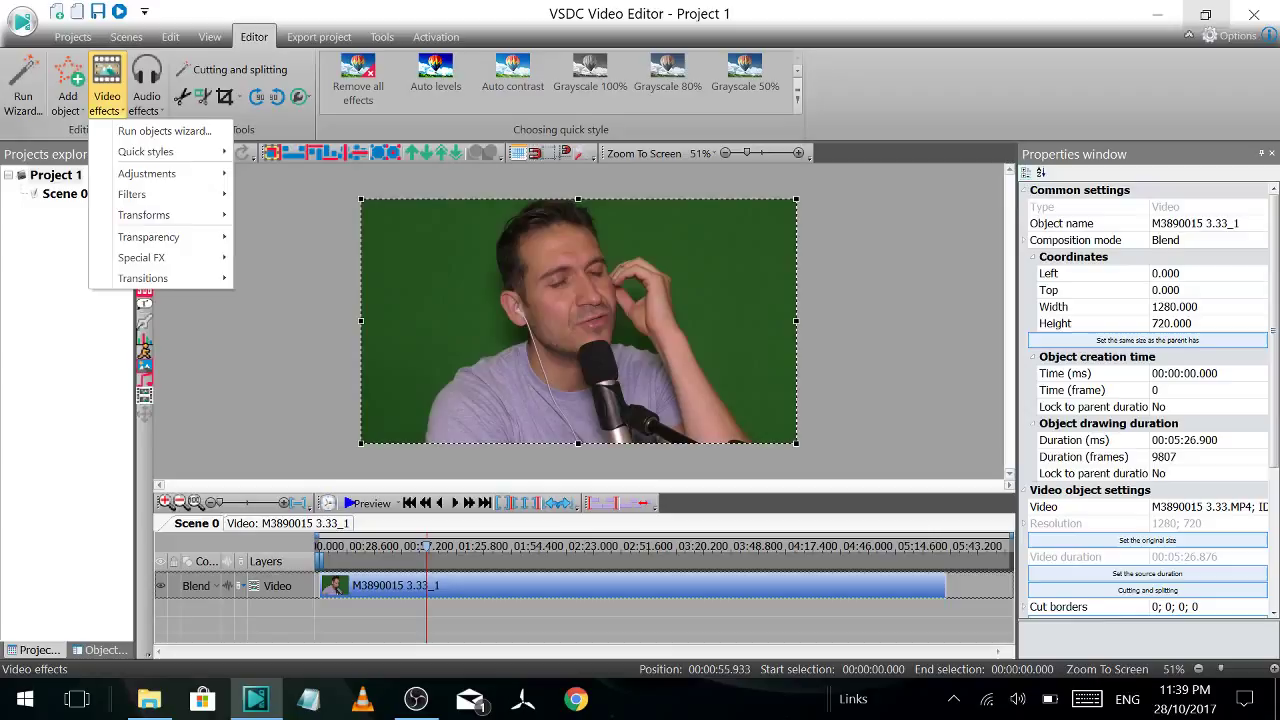
pyautogui.moveTo(150, 237)
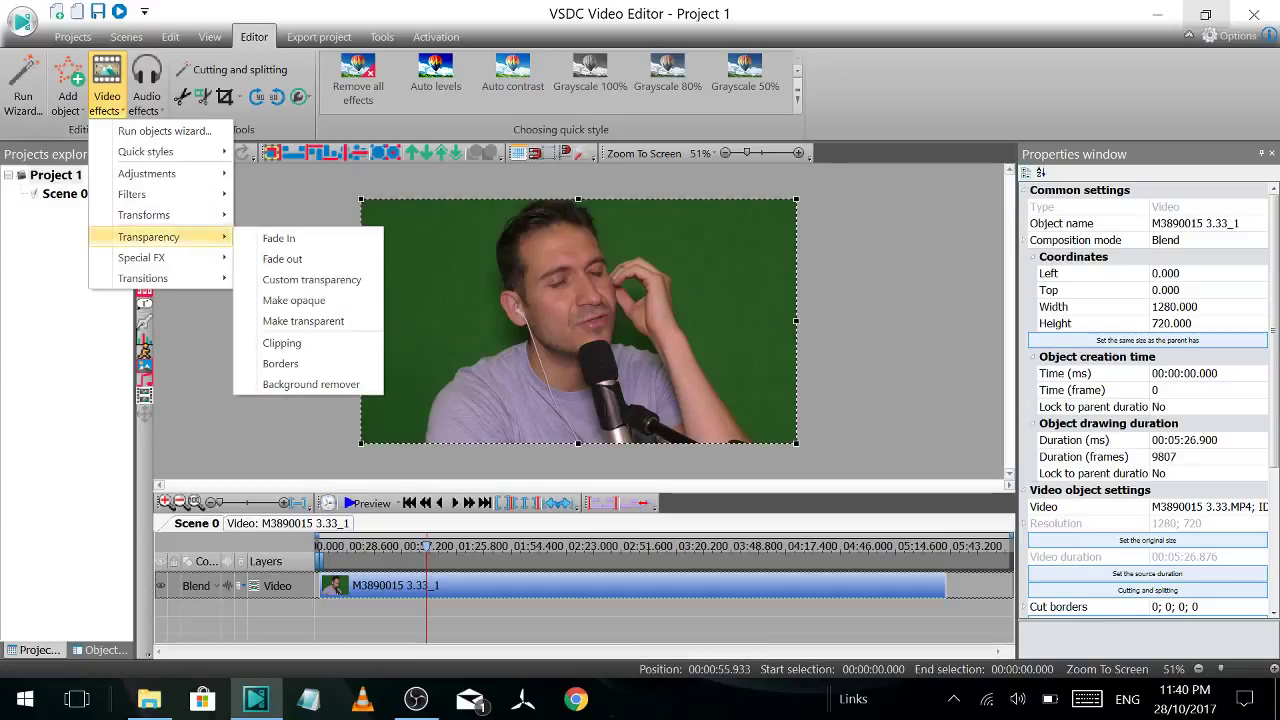
pyautogui.click(311, 384)
pyautogui.click(345, 351)
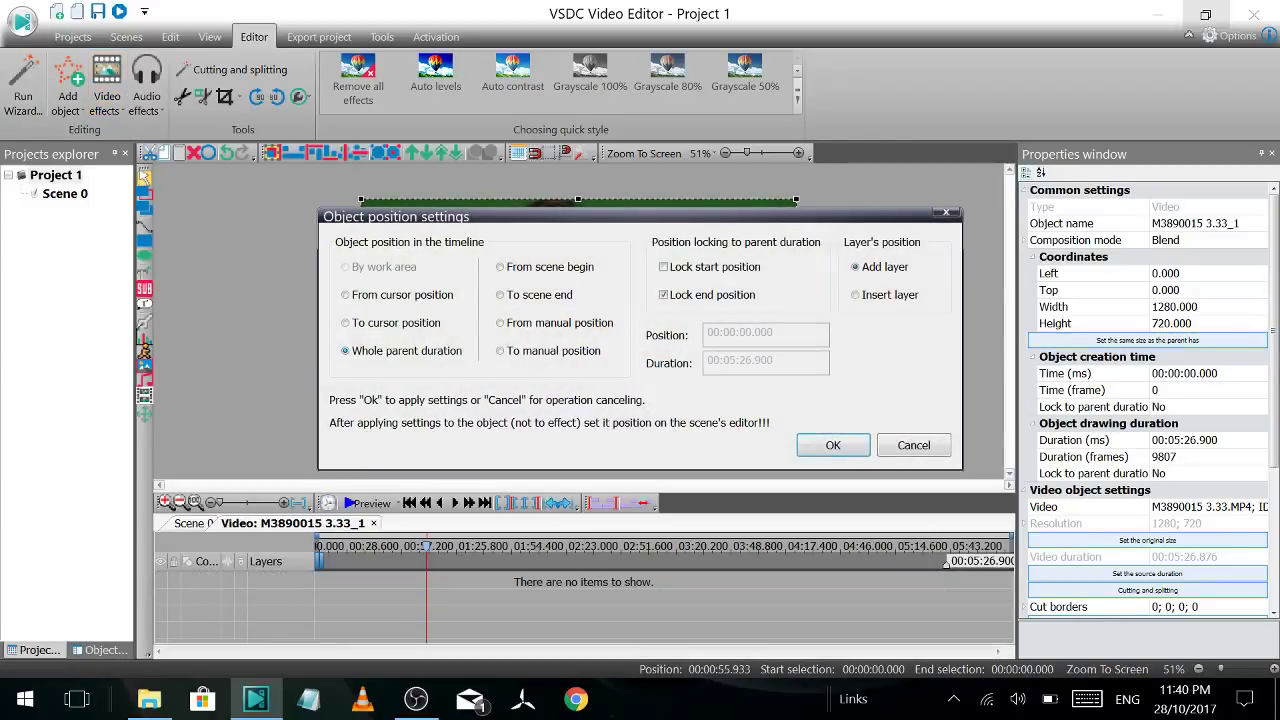
pyautogui.click(833, 445)
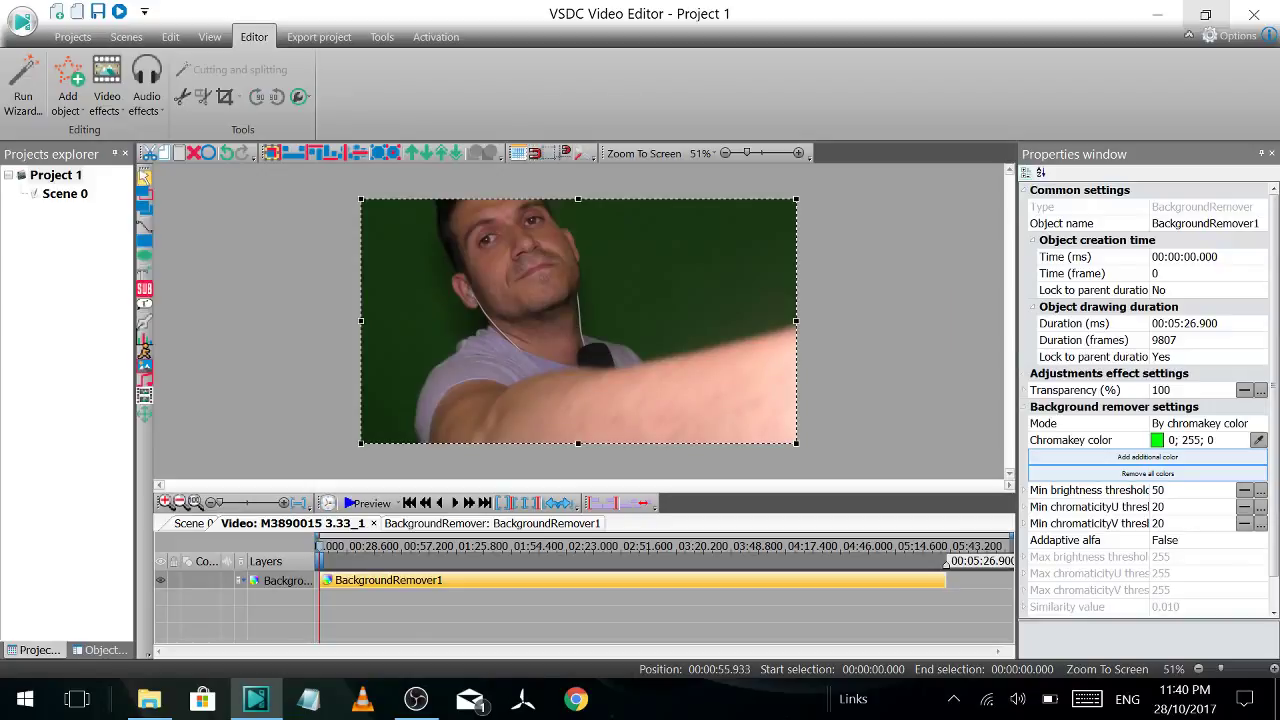
# Sample the chromakey color from the green backdrop at about 00:01:48 and return to Scene 0
pyautogui.click(1258, 440)
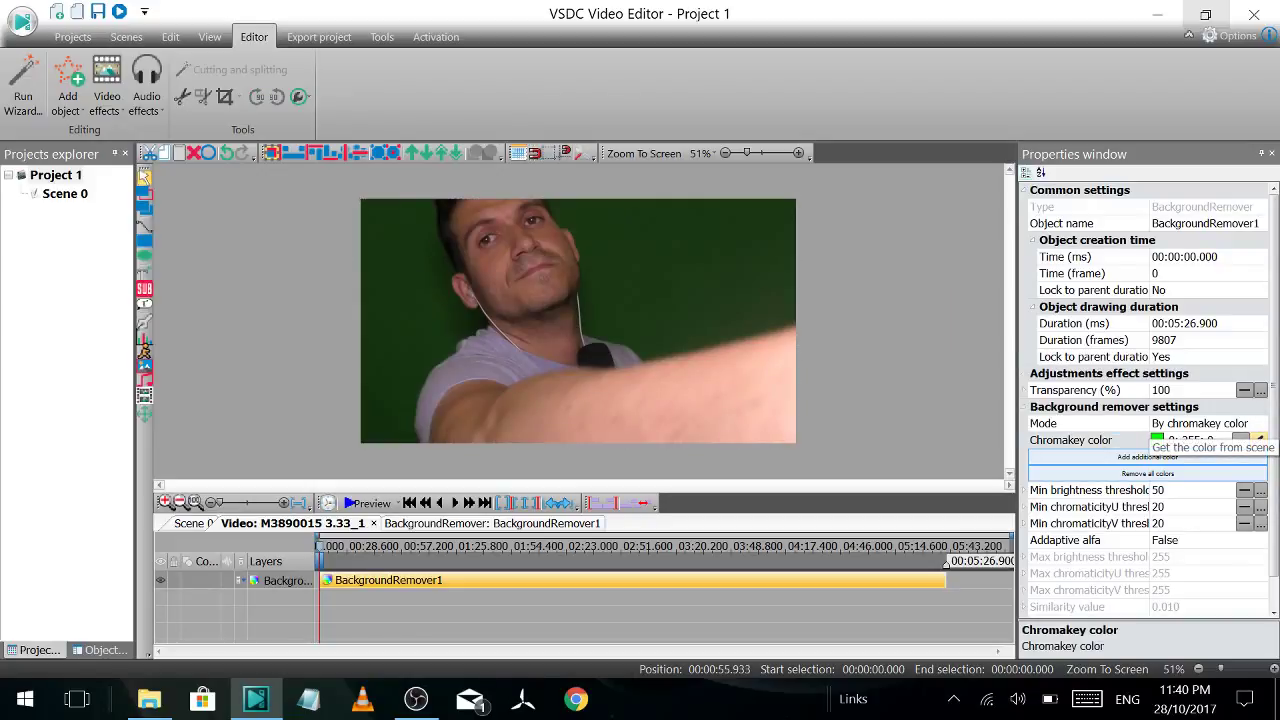
pyautogui.click(527, 547)
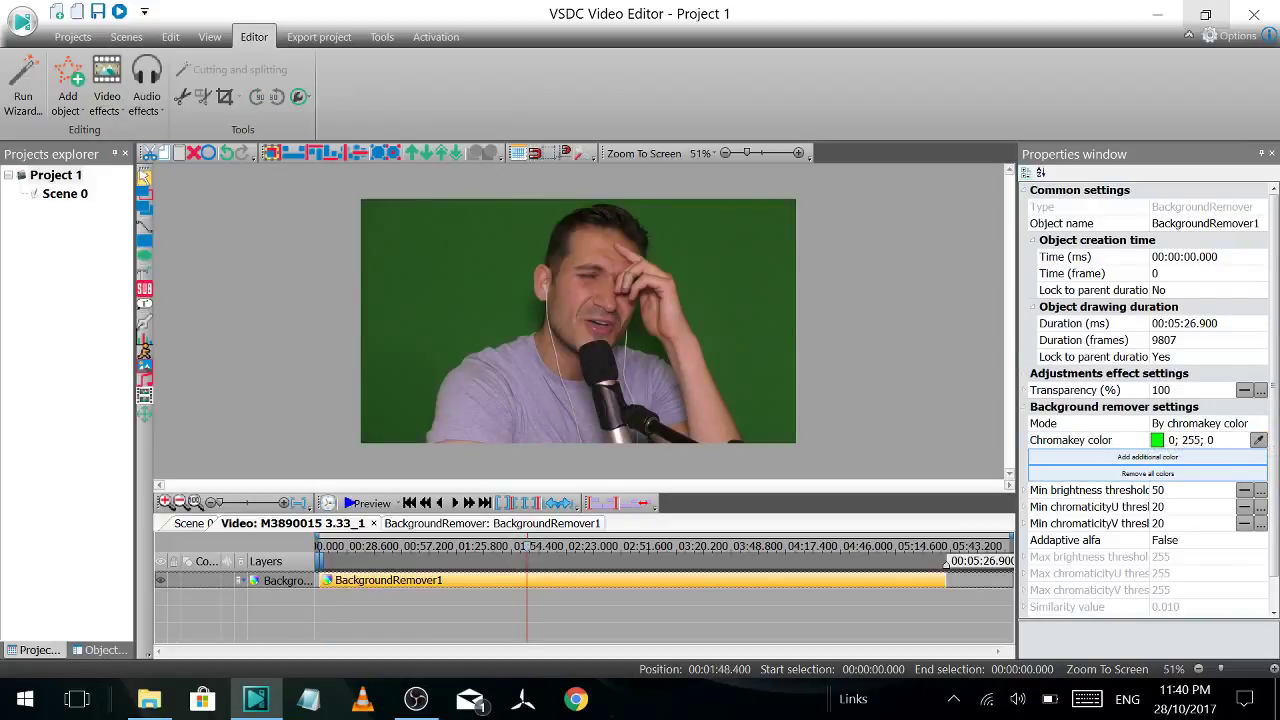
pyautogui.click(1258, 440)
pyautogui.click(727, 257)
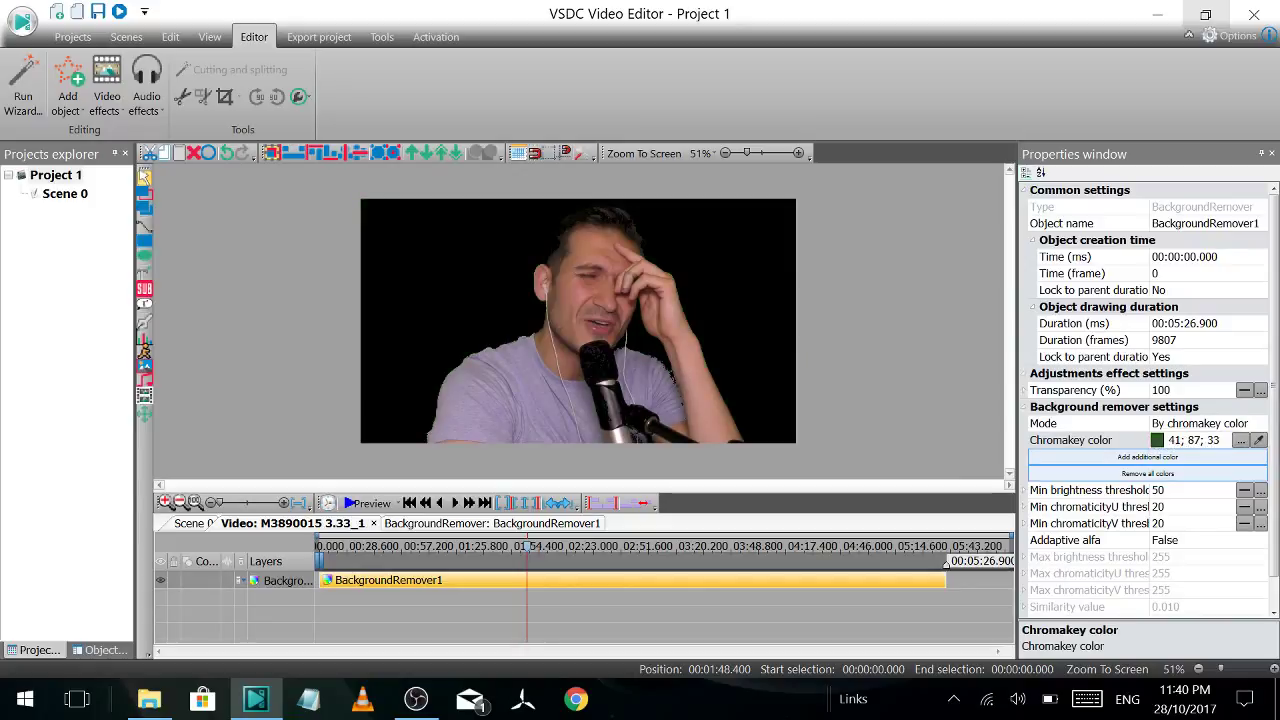
pyautogui.click(190, 523)
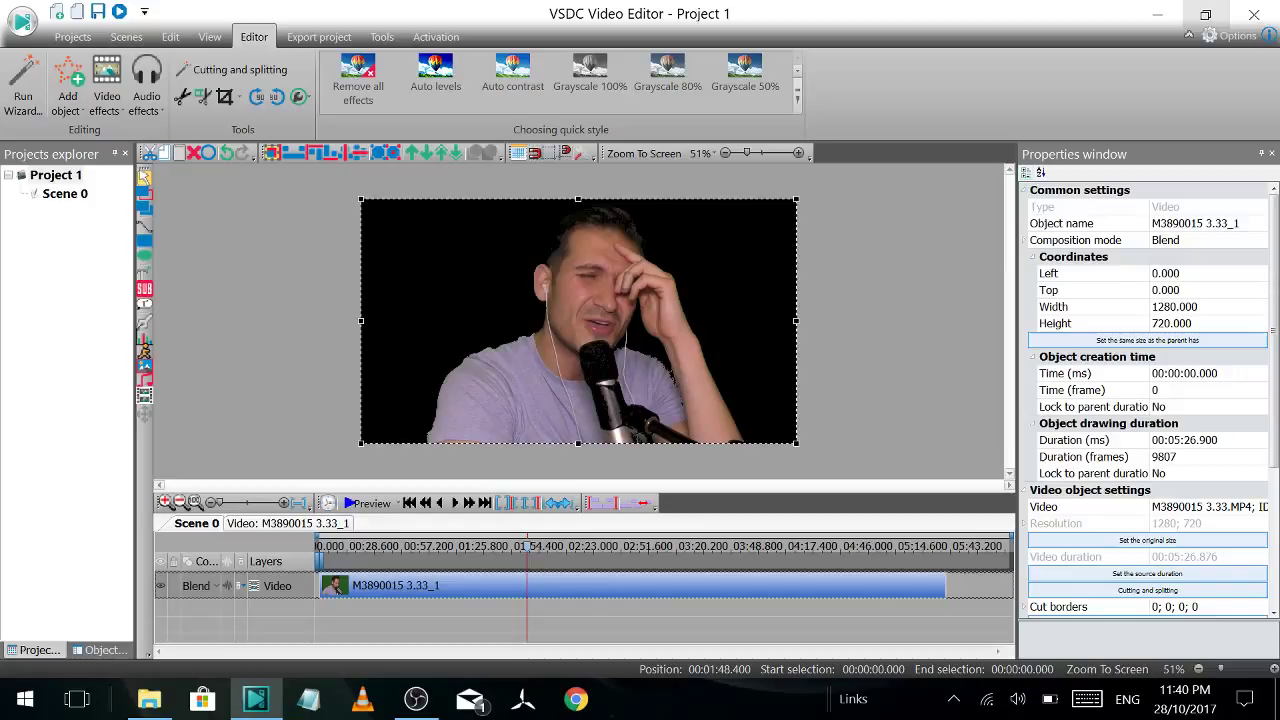
# Apply the Equalize 30% quick style to the singer clip and check the frame at about 00:00:26
pyautogui.click(445, 547)
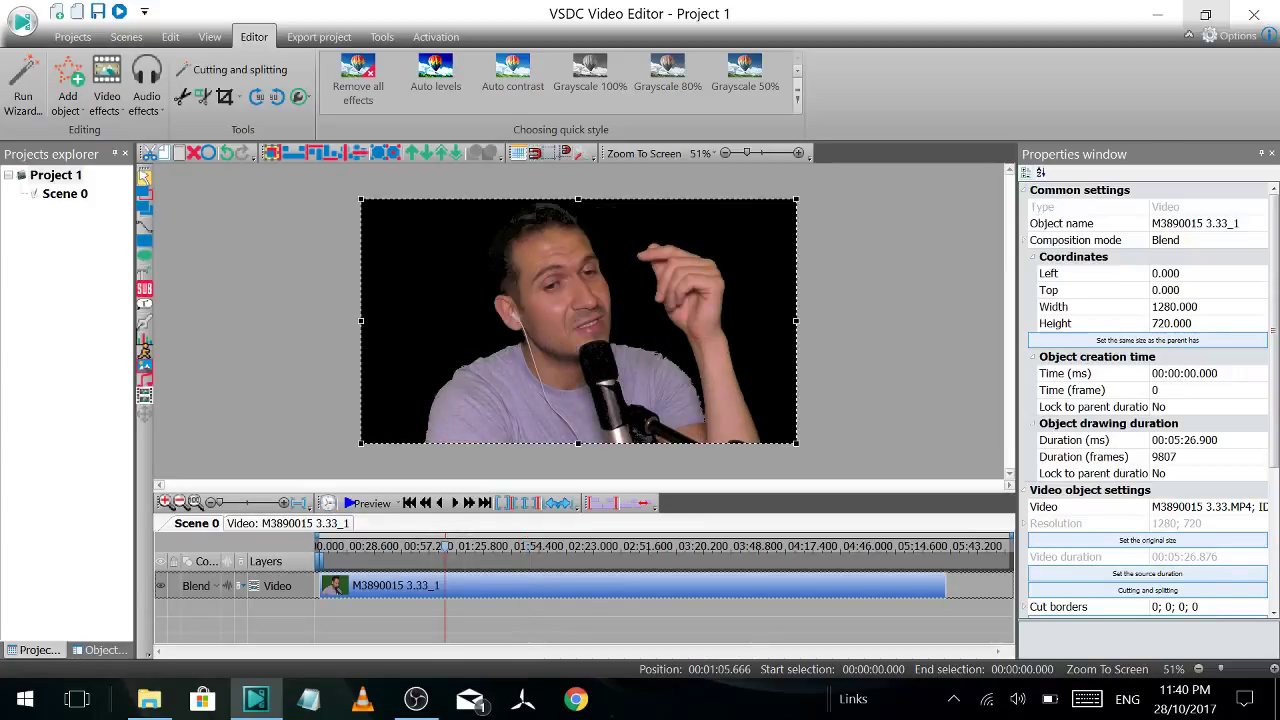
pyautogui.scroll(-1, 798, 78)
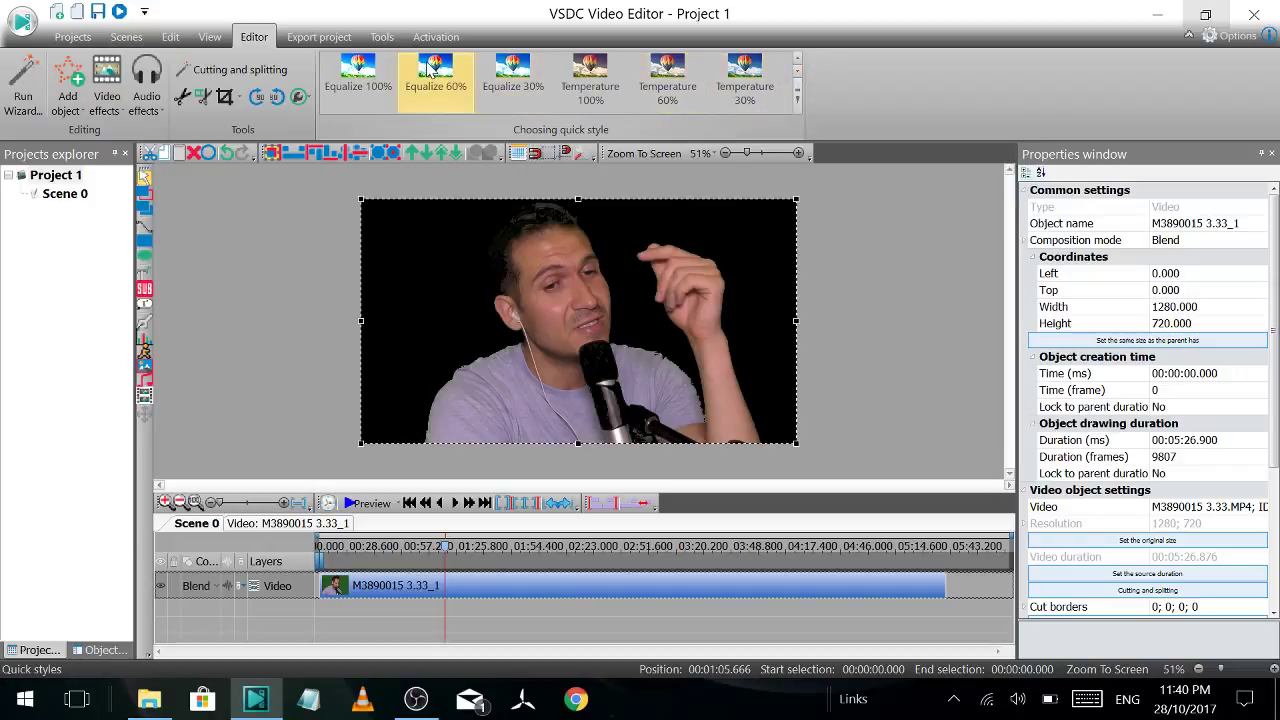
pyautogui.click(511, 80)
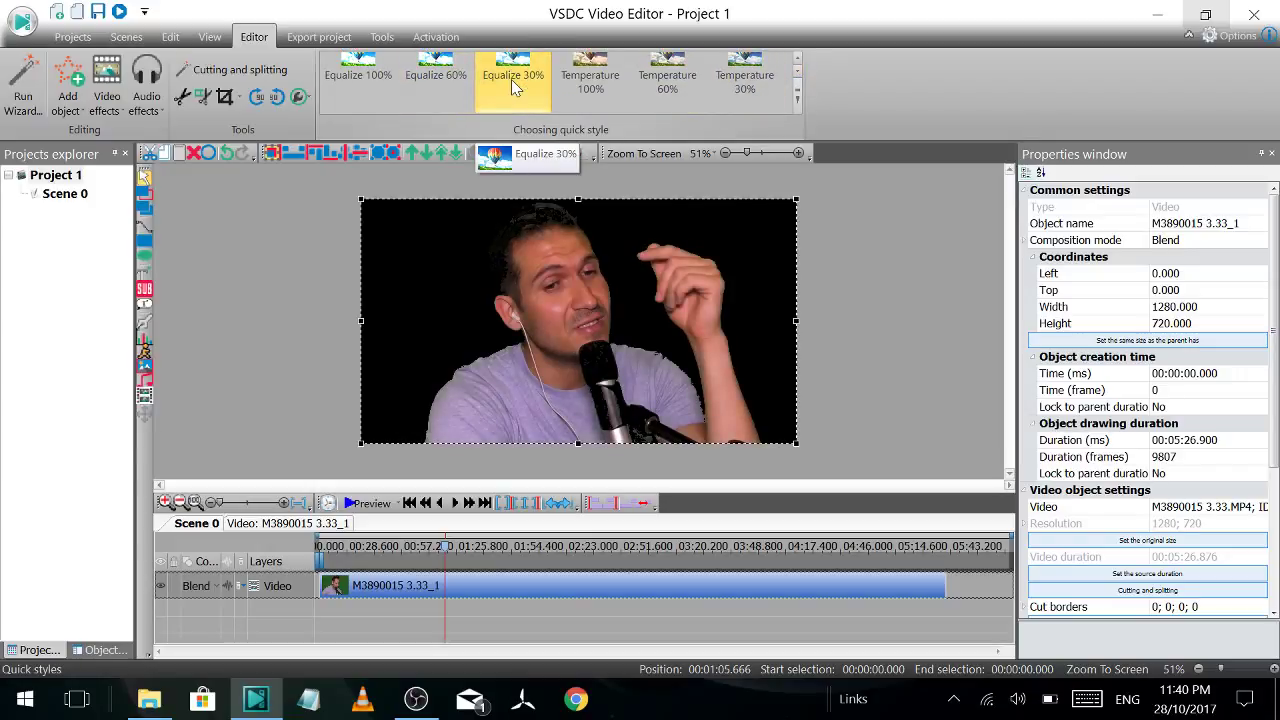
pyautogui.click(511, 79)
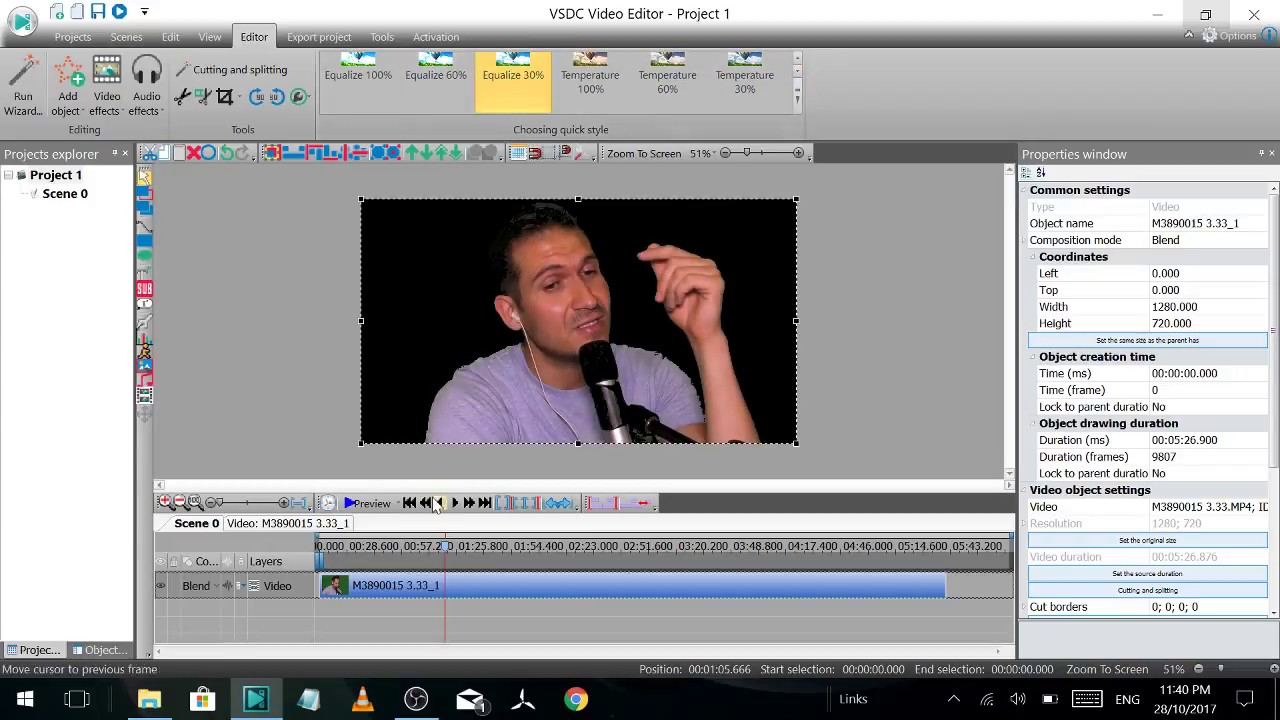
pyautogui.click(370, 551)
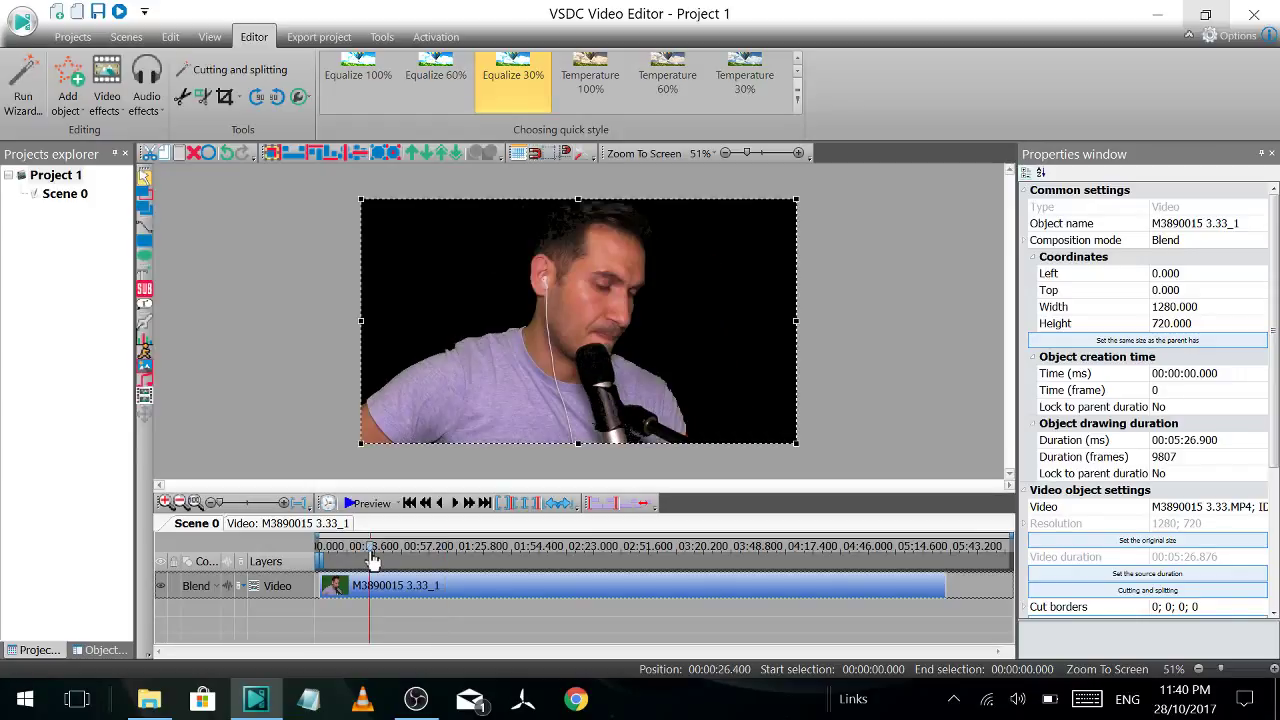
# Place the editor beside the desktop and open the Downloads folder at the 4K motion background loops
pyautogui.press('super+Right')
pyautogui.click(375, 486)
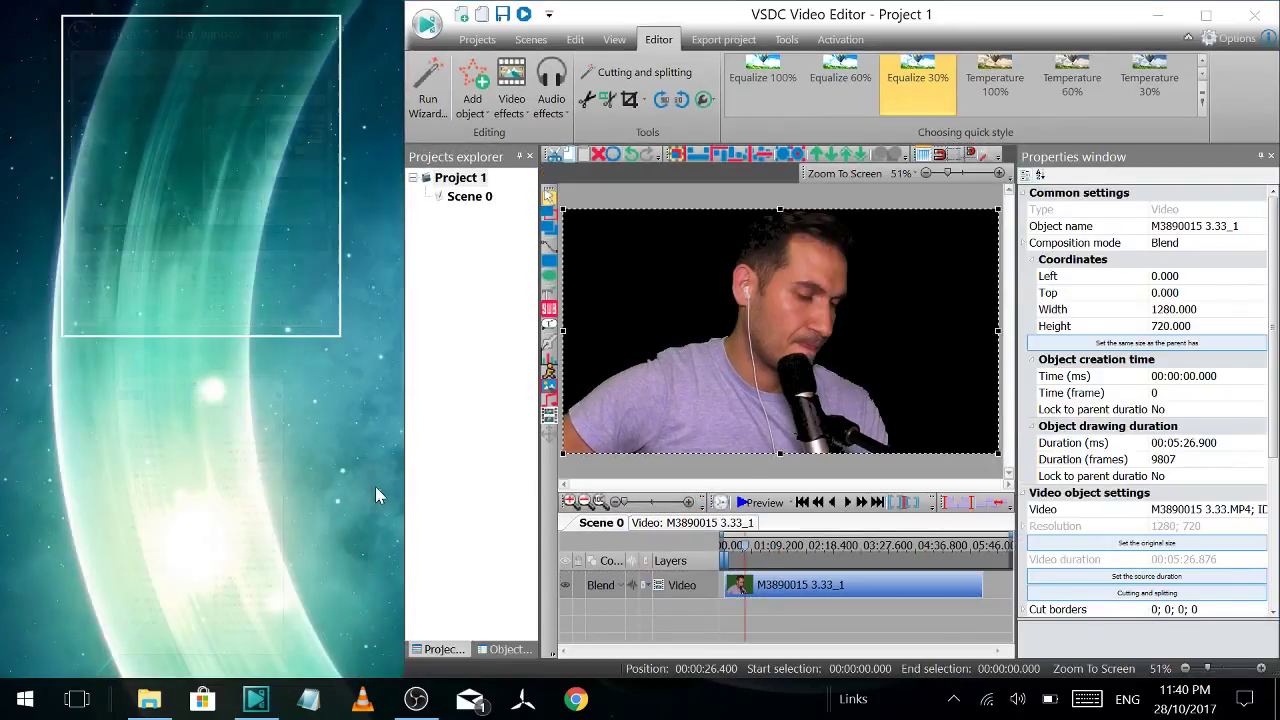
pyautogui.doubleClick(42, 370)
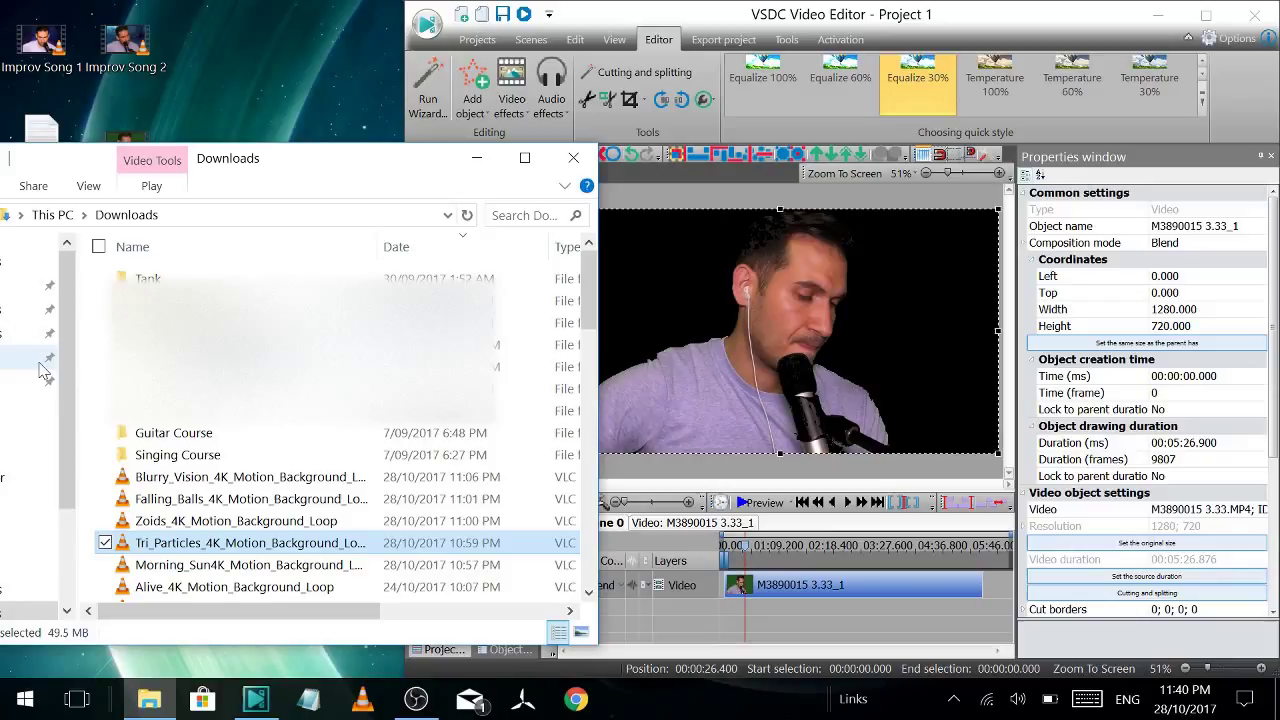
pyautogui.click(300, 505)
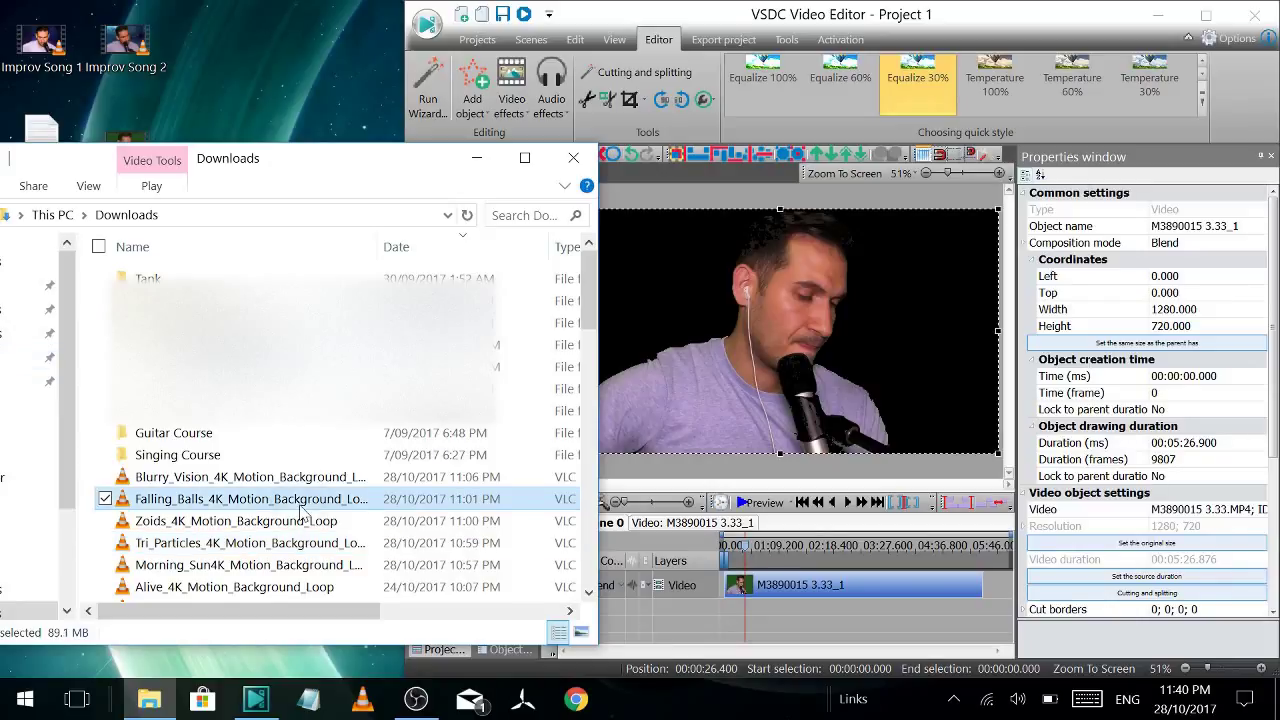
# Switch to Chrome, browse the free loop clips on Videezy, and minimize the browser
pyautogui.click(575, 698)
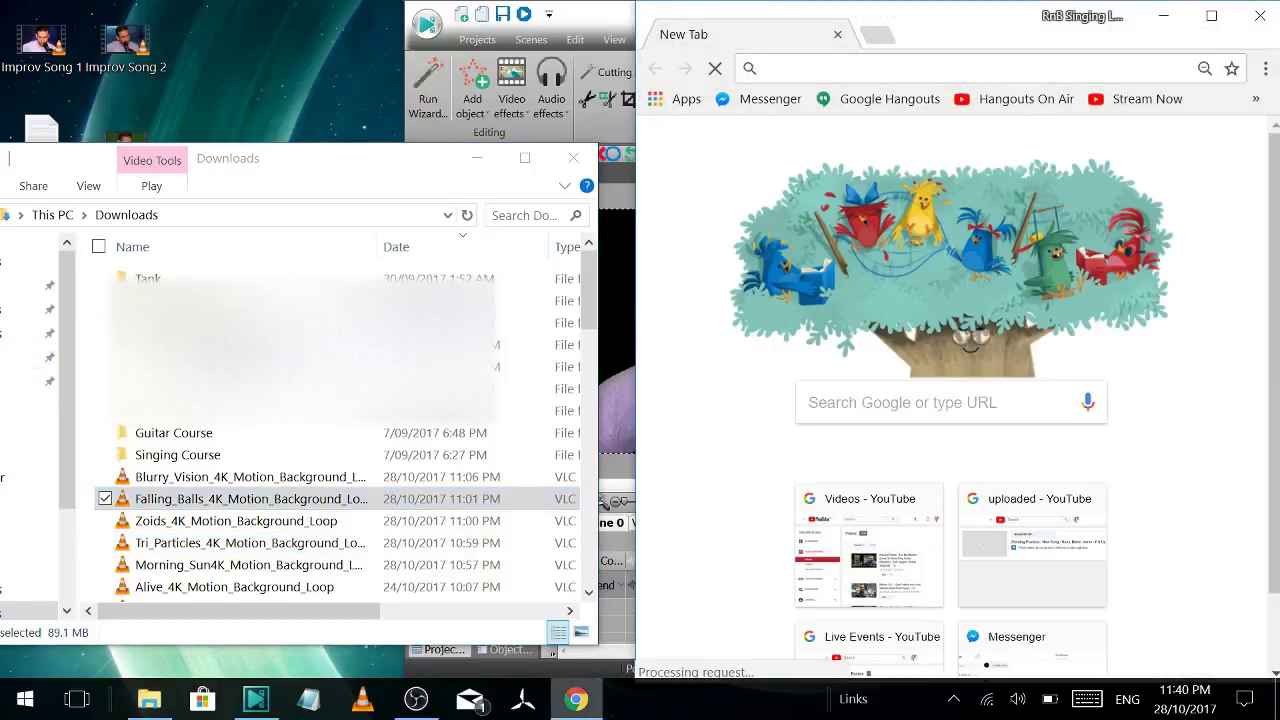
pyautogui.click(1255, 98)
pyautogui.click(1006, 373)
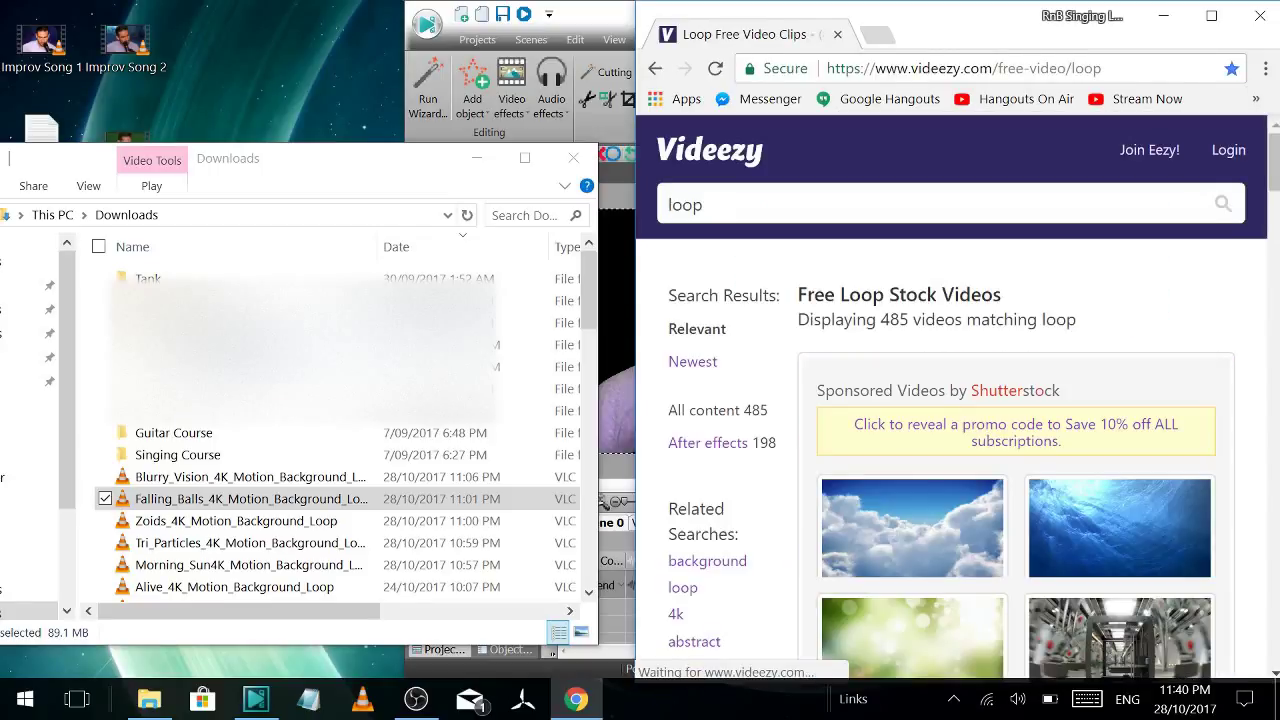
pyautogui.scroll(-4, 957, 398)
pyautogui.scroll(-4, 957, 398)
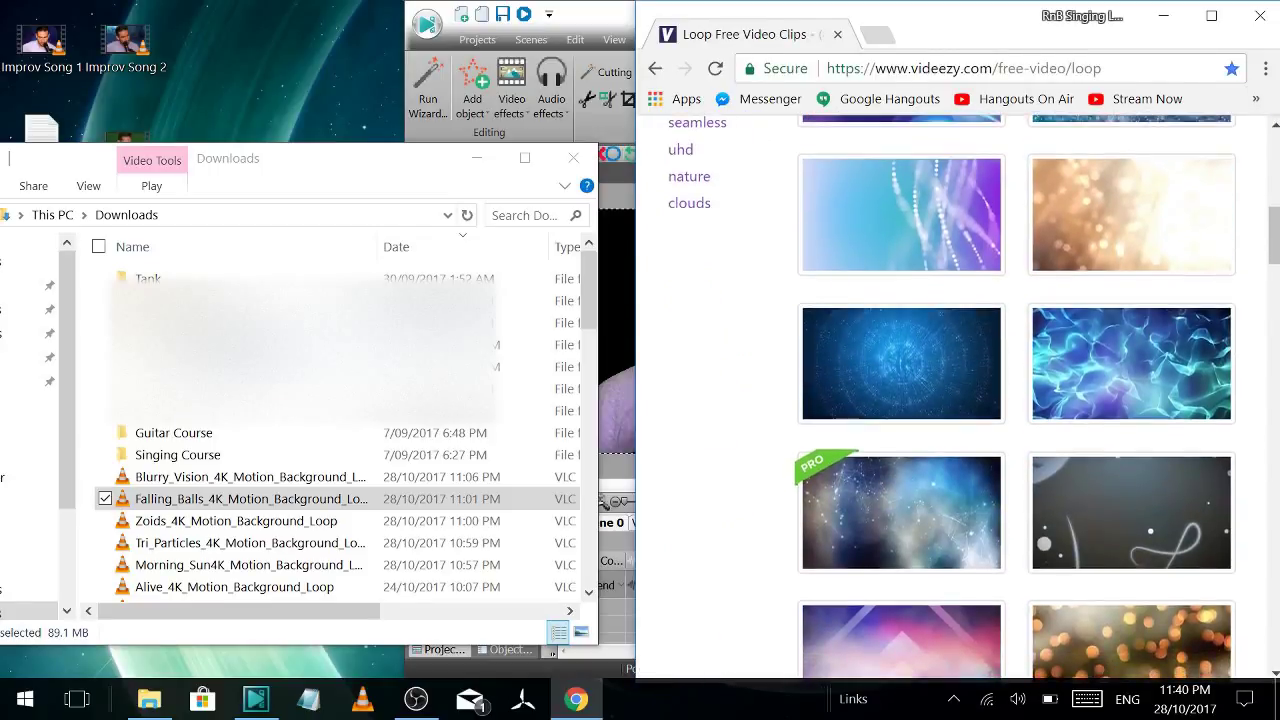
pyautogui.click(1163, 16)
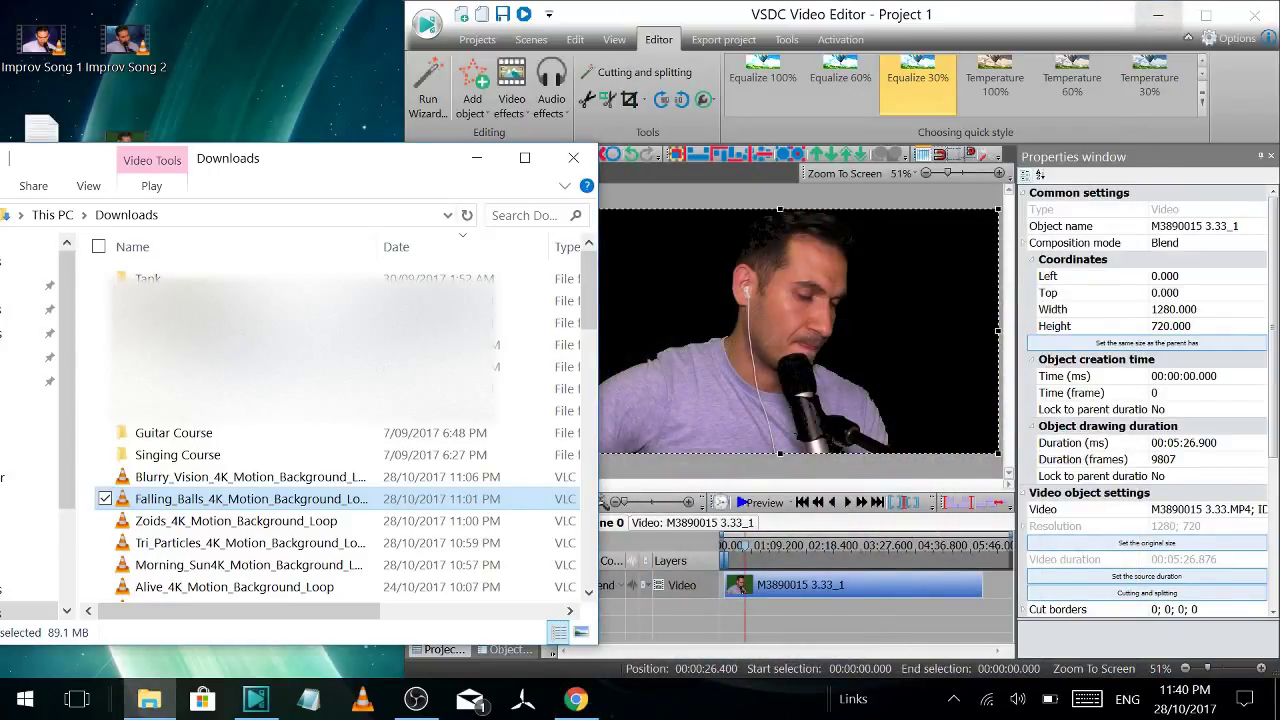
# Add the Morning_Sun4K_Motion_Background_Loop video to the scene, starting at 00:00:00.000 and extended to a duration of 00:05:26.900
pyautogui.scroll(-2, 300, 430)
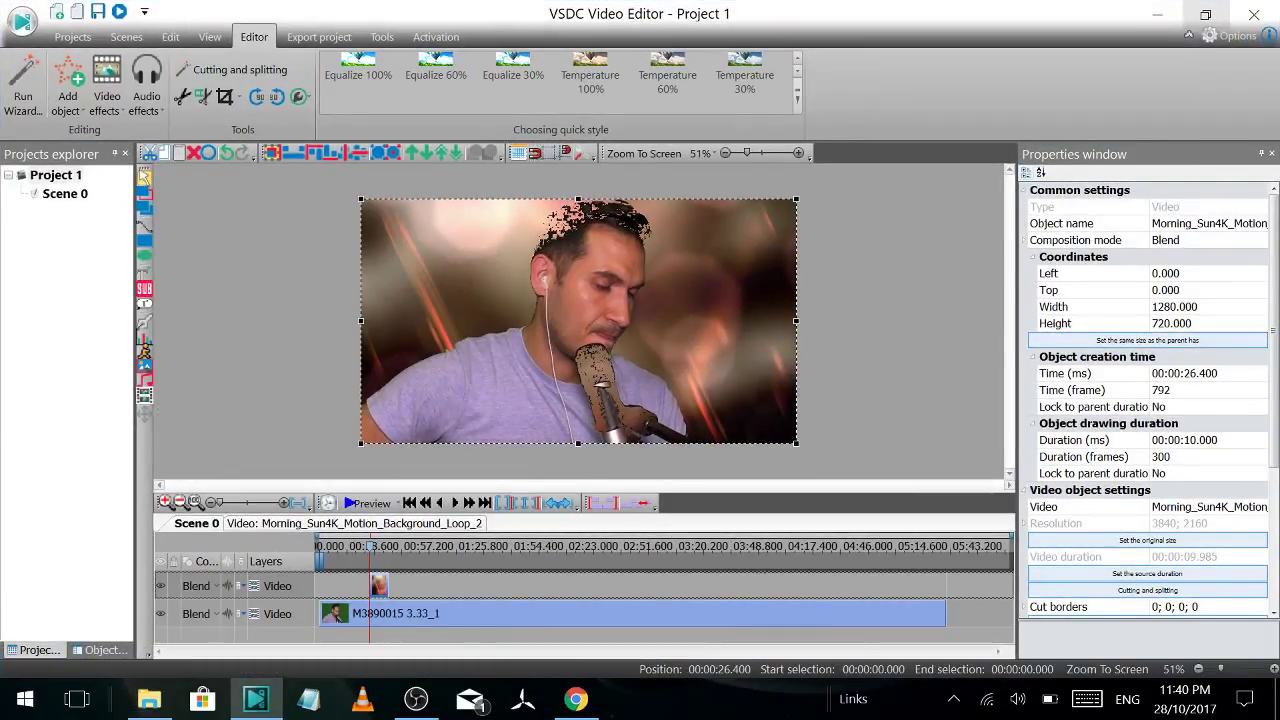
pyautogui.moveTo(379, 586); pyautogui.dragTo(328, 586)
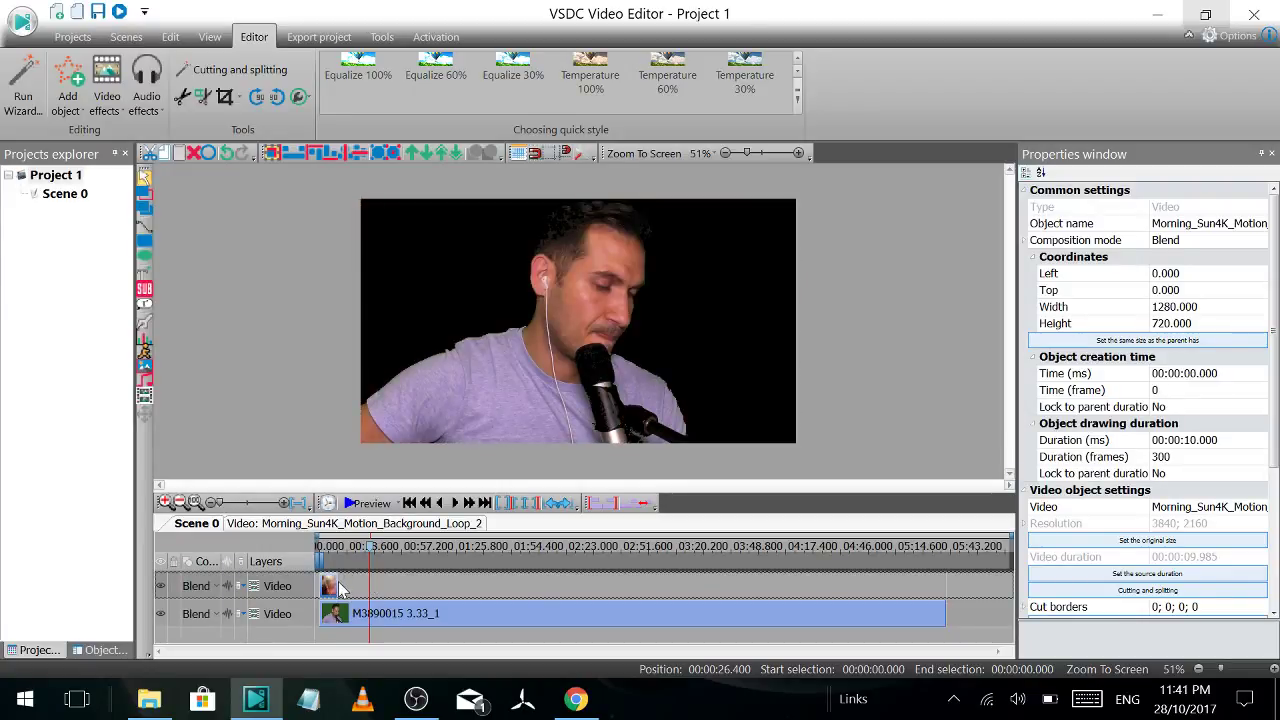
pyautogui.moveTo(345, 587); pyautogui.dragTo(945, 587)
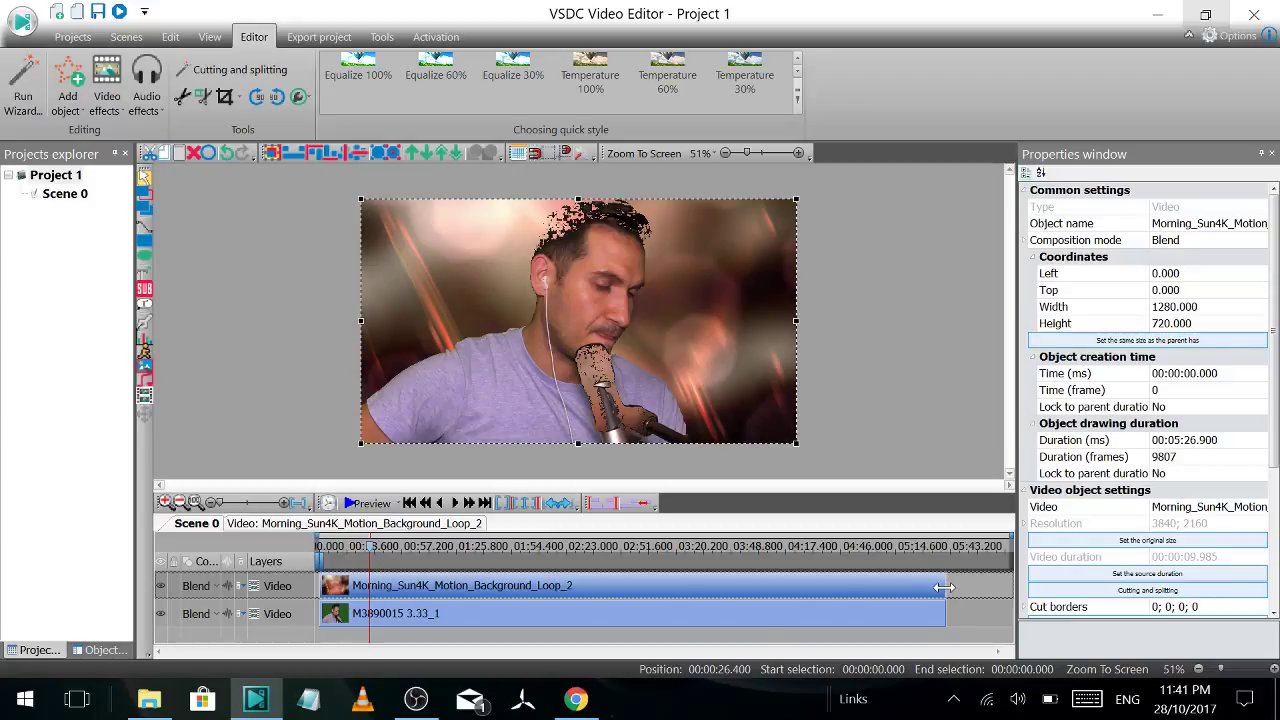
# Set the Morning Sun background clip's loop mode to Loop video
pyautogui.moveTo(1276, 384); pyautogui.dragTo(1277, 516)
pyautogui.click(1252, 526)
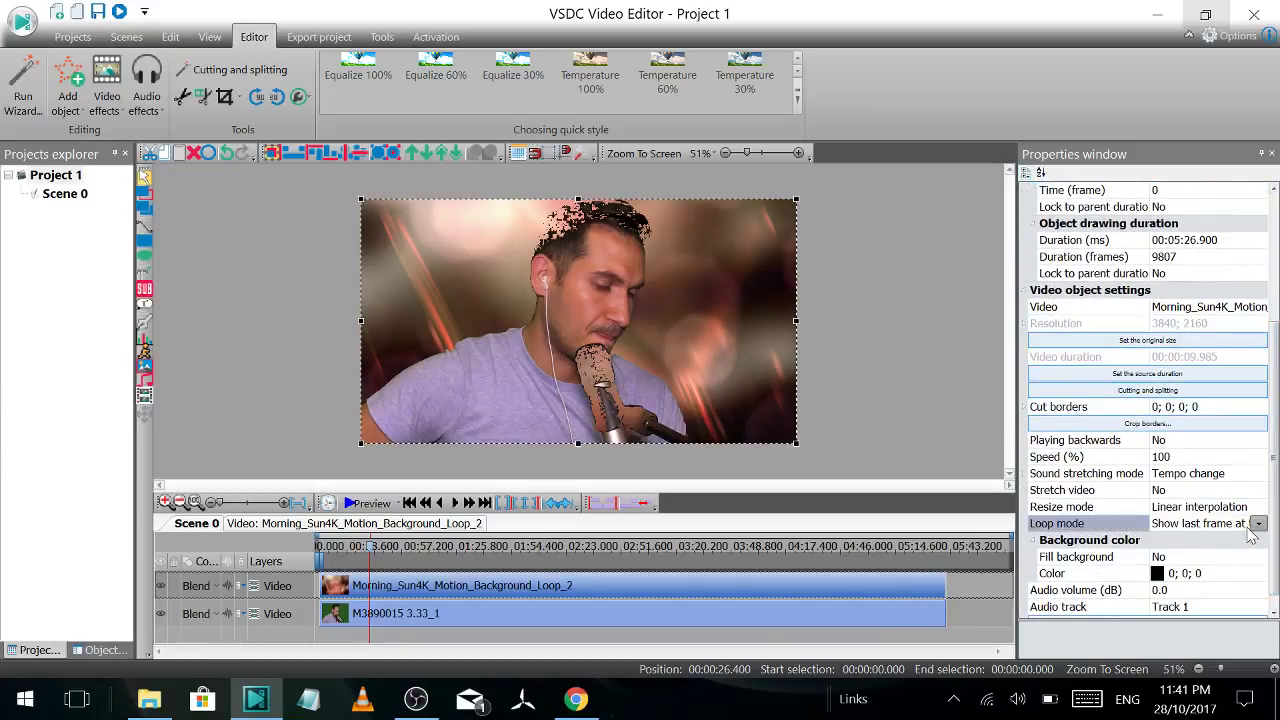
pyautogui.click(1255, 526)
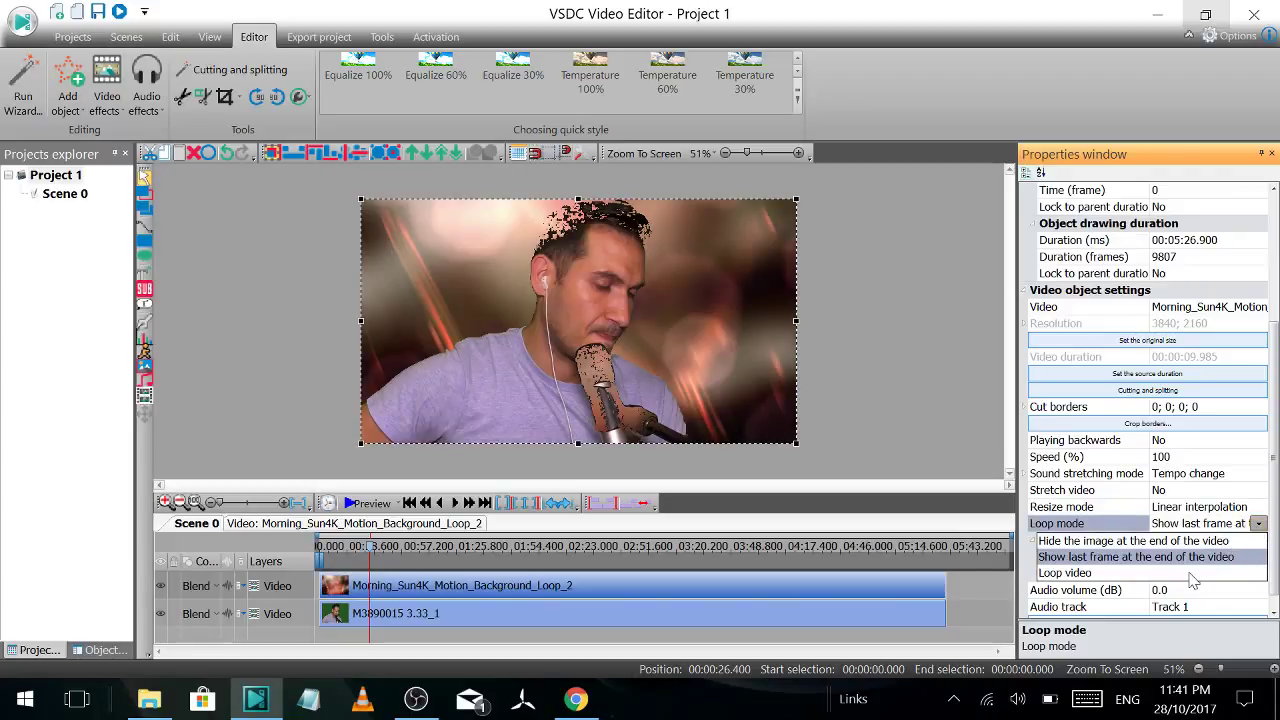
pyautogui.click(1120, 573)
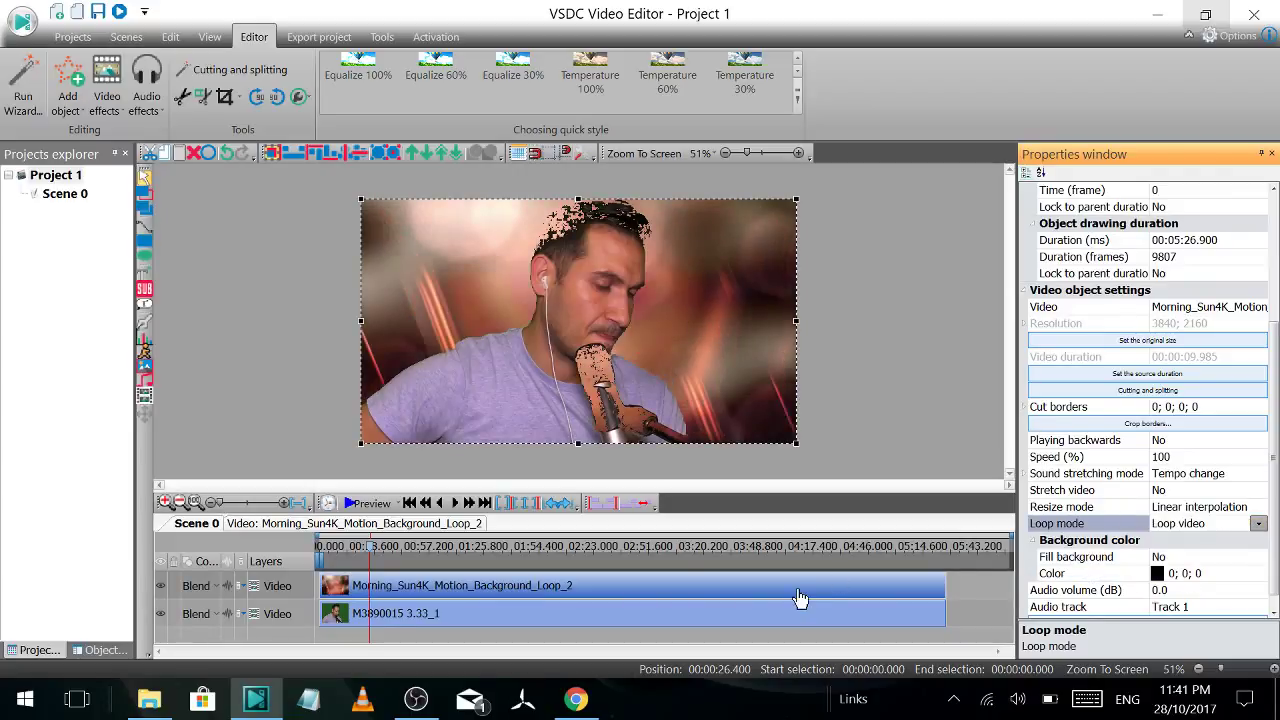
# Open the M3890015 3.33 clip's background remover effect and preview the scene from about 00:01:12.266 to check the keying
pyautogui.click(444, 618)
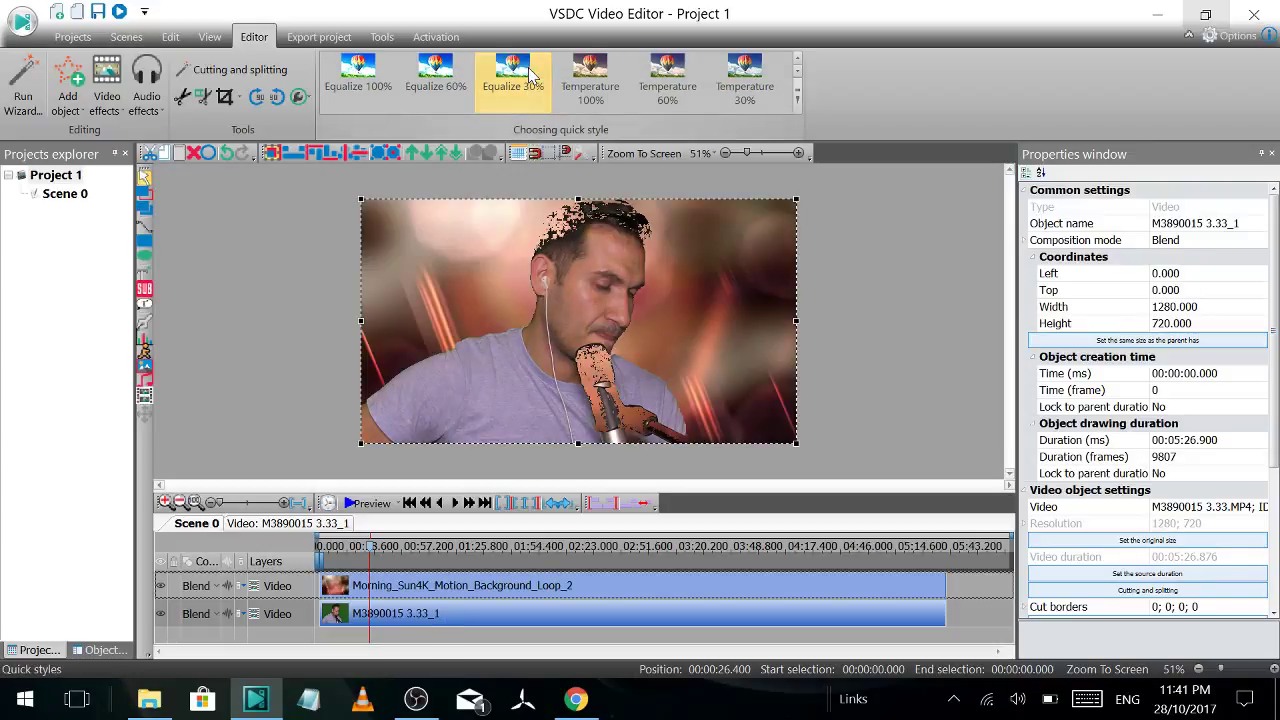
pyautogui.doubleClick(387, 625)
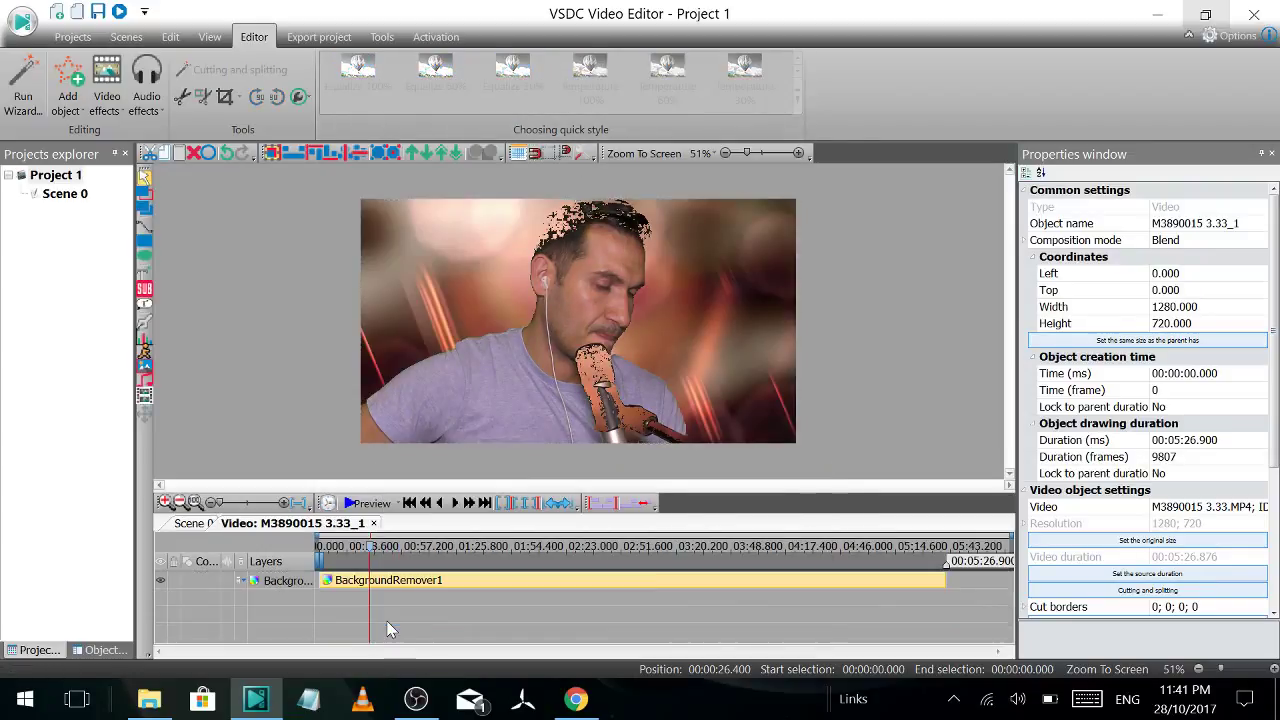
pyautogui.click(466, 582)
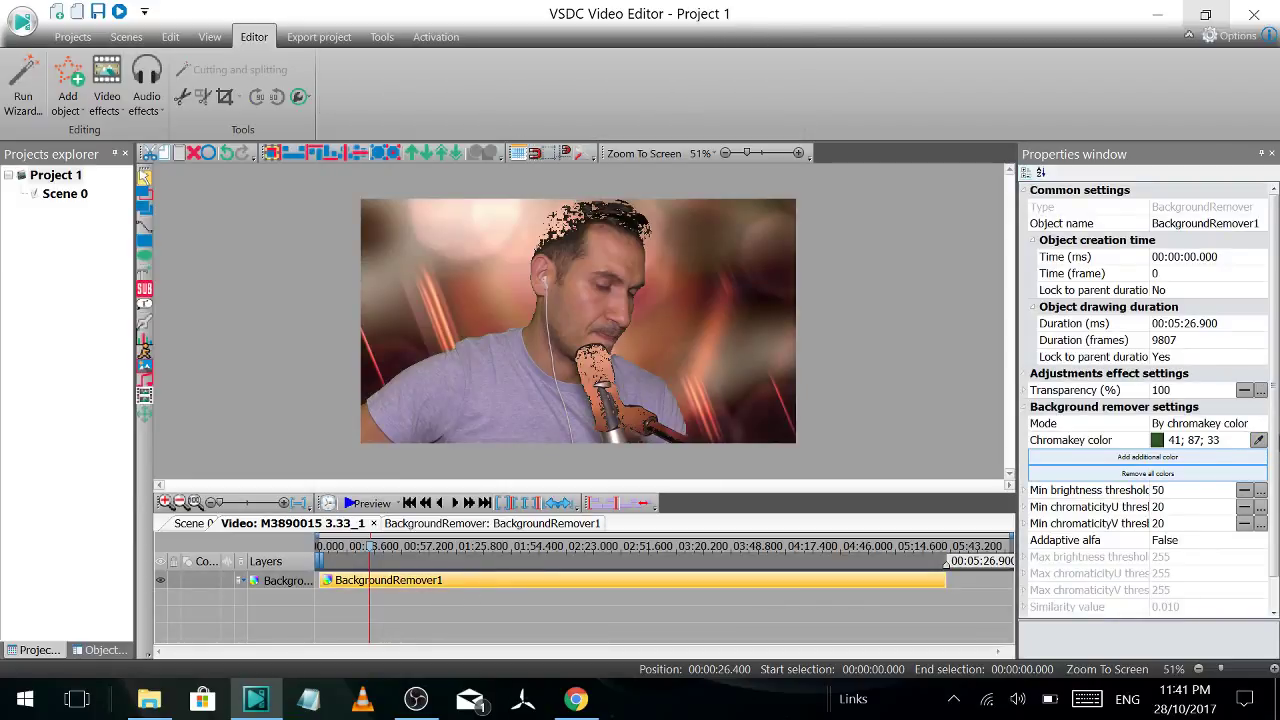
pyautogui.click(457, 546)
pyautogui.click(366, 503)
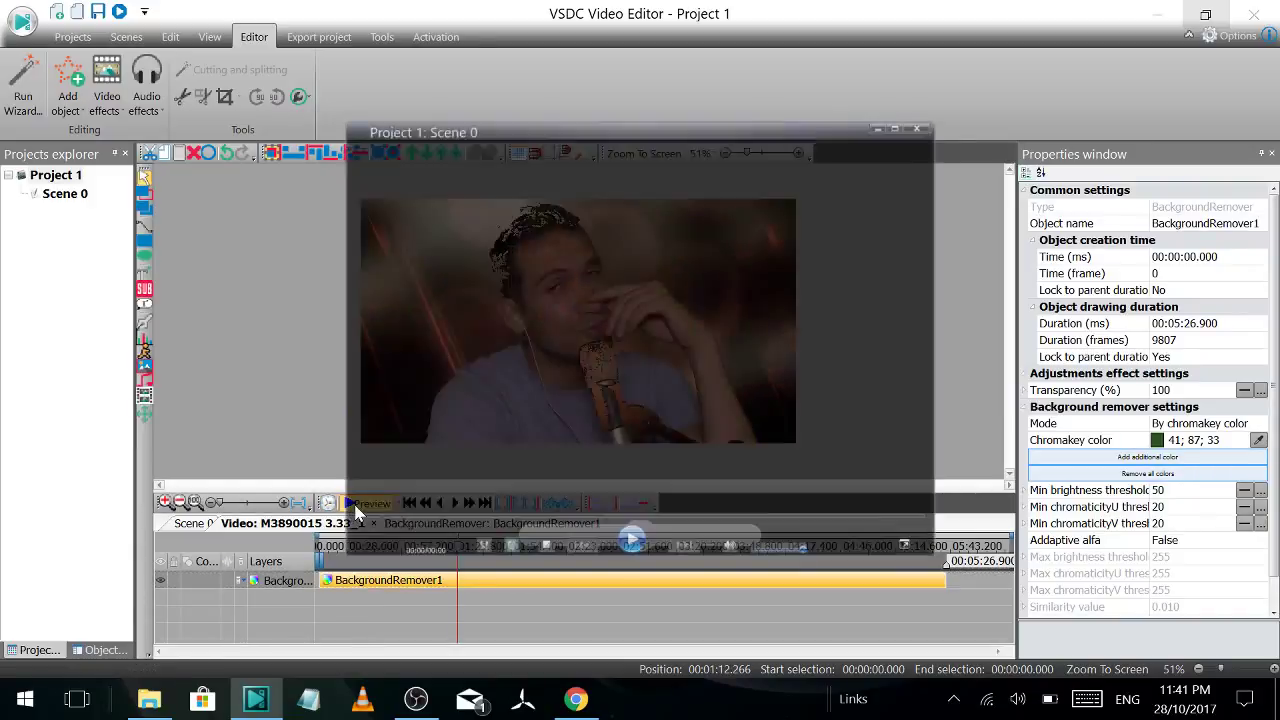
pyautogui.click(926, 127)
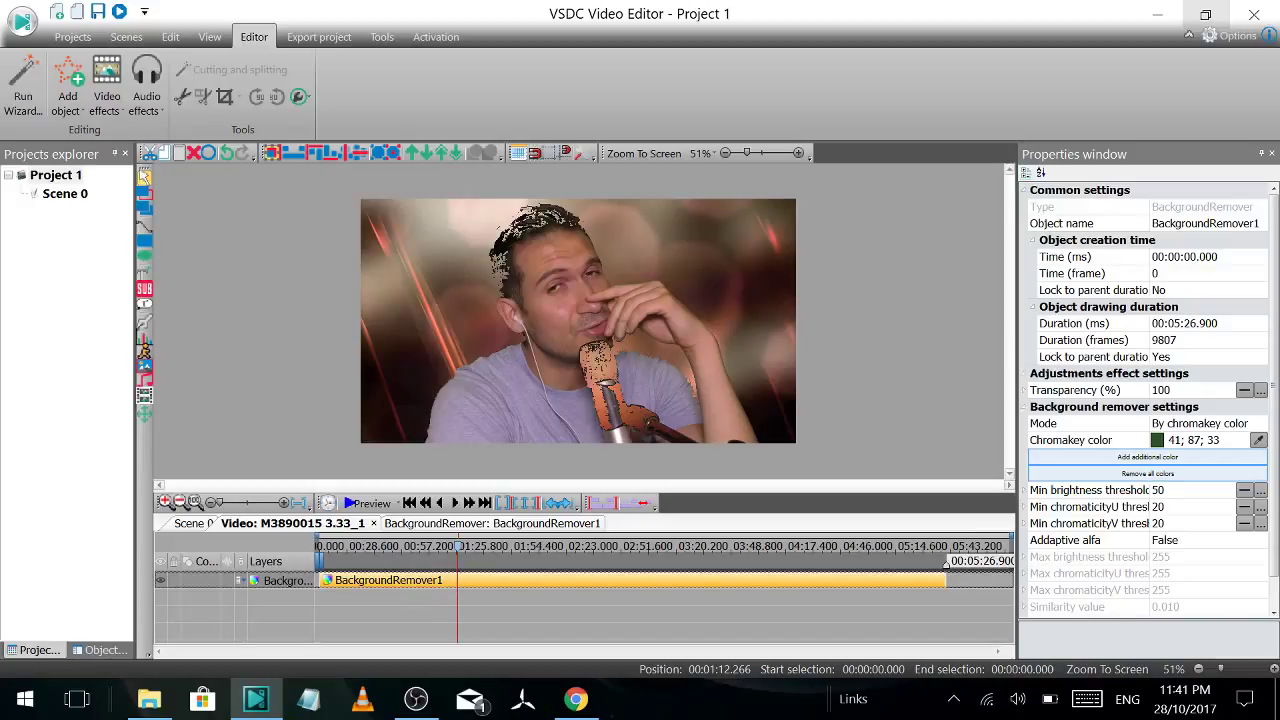
# Delete the existing background remover from the M3890015 3.33 clip and return to Scene 0
pyautogui.press('Delete')
pyautogui.click(733, 284)
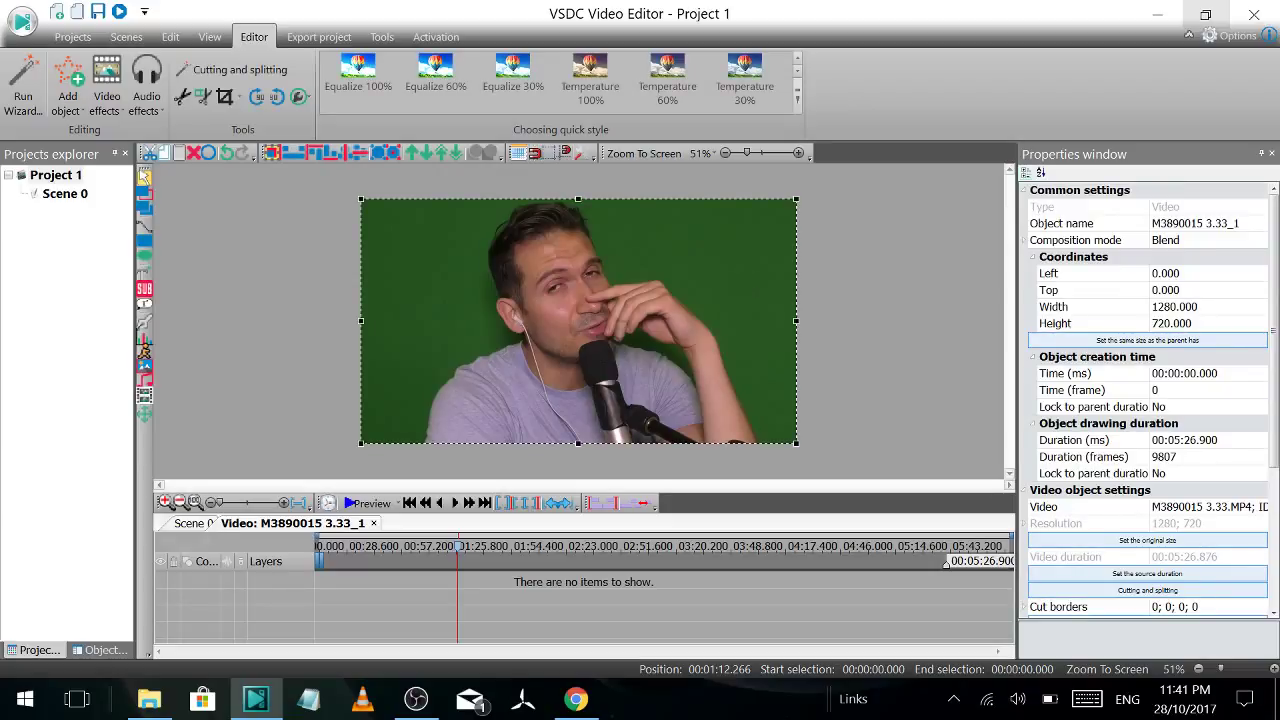
pyautogui.click(189, 523)
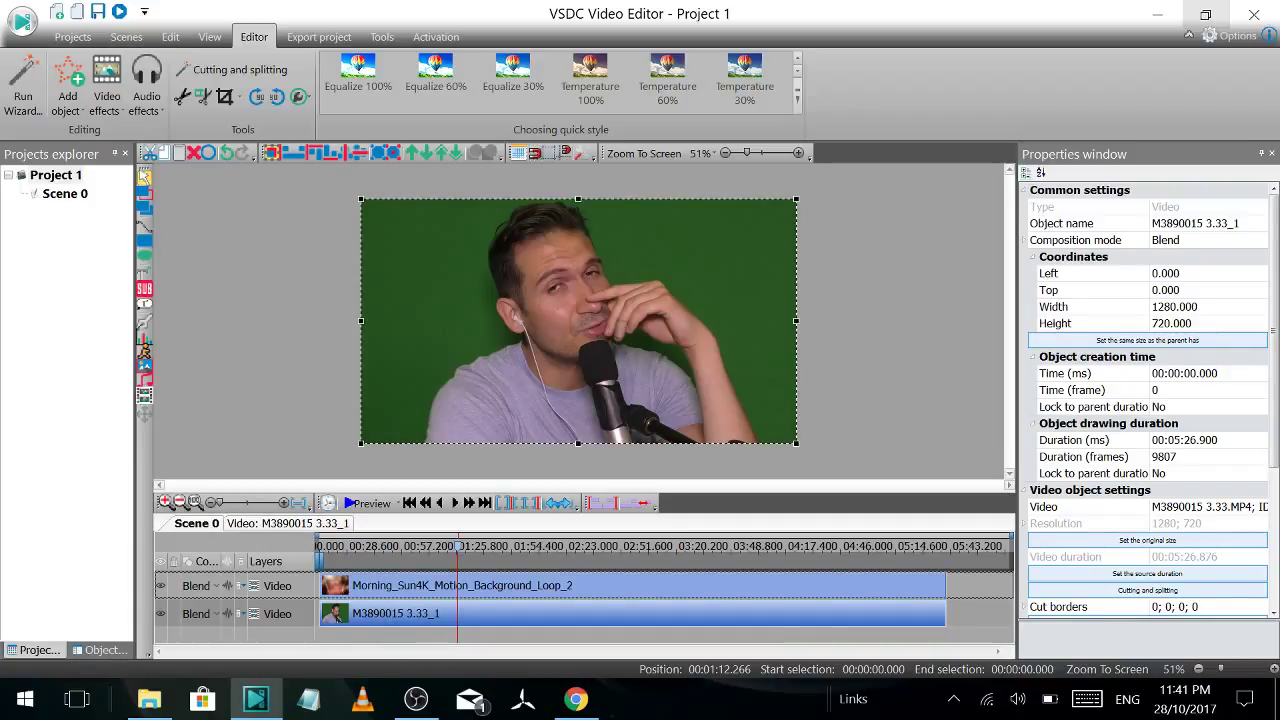
# Add a new Background remover effect to the M3890015 3.33 clip, covering the whole parent duration
pyautogui.click(107, 95)
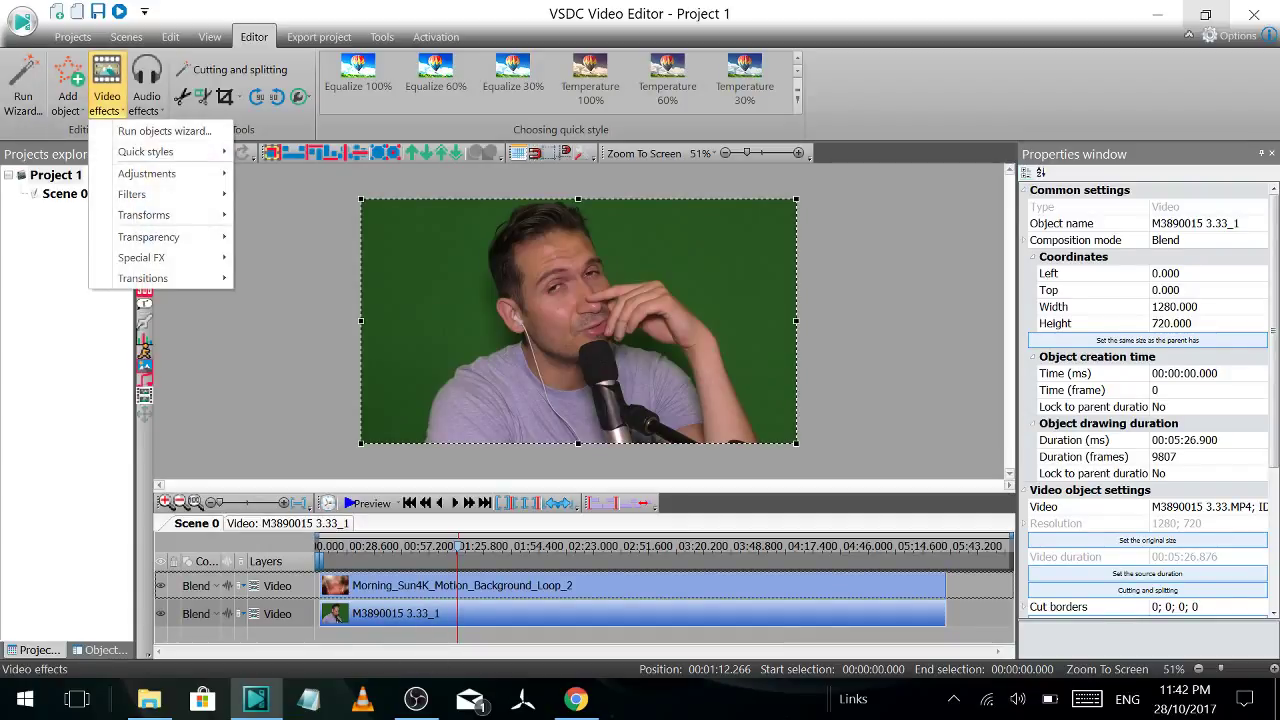
pyautogui.moveTo(149, 237)
pyautogui.click(312, 384)
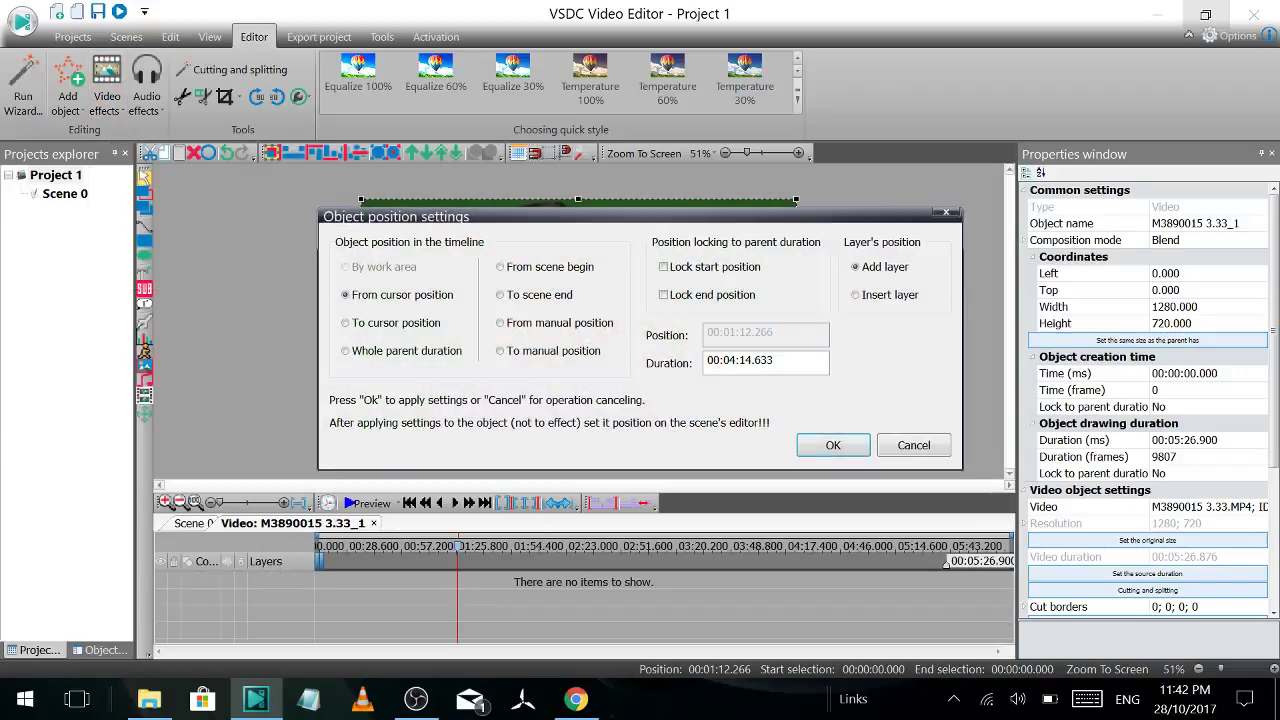
pyautogui.click(345, 350)
pyautogui.click(833, 445)
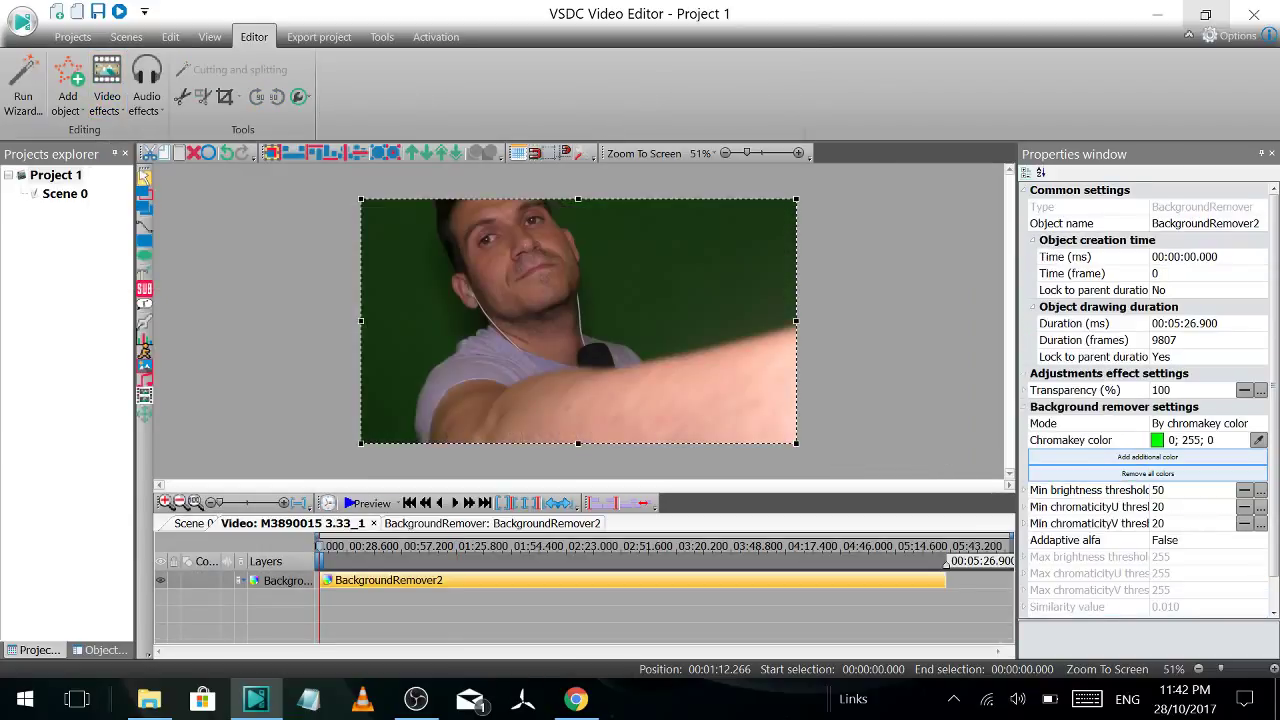
# With the frame at 00:01:04.966 shown, try the Auto levels quick style on the singer clip and replace it with Auto contrast
pyautogui.click(588, 546)
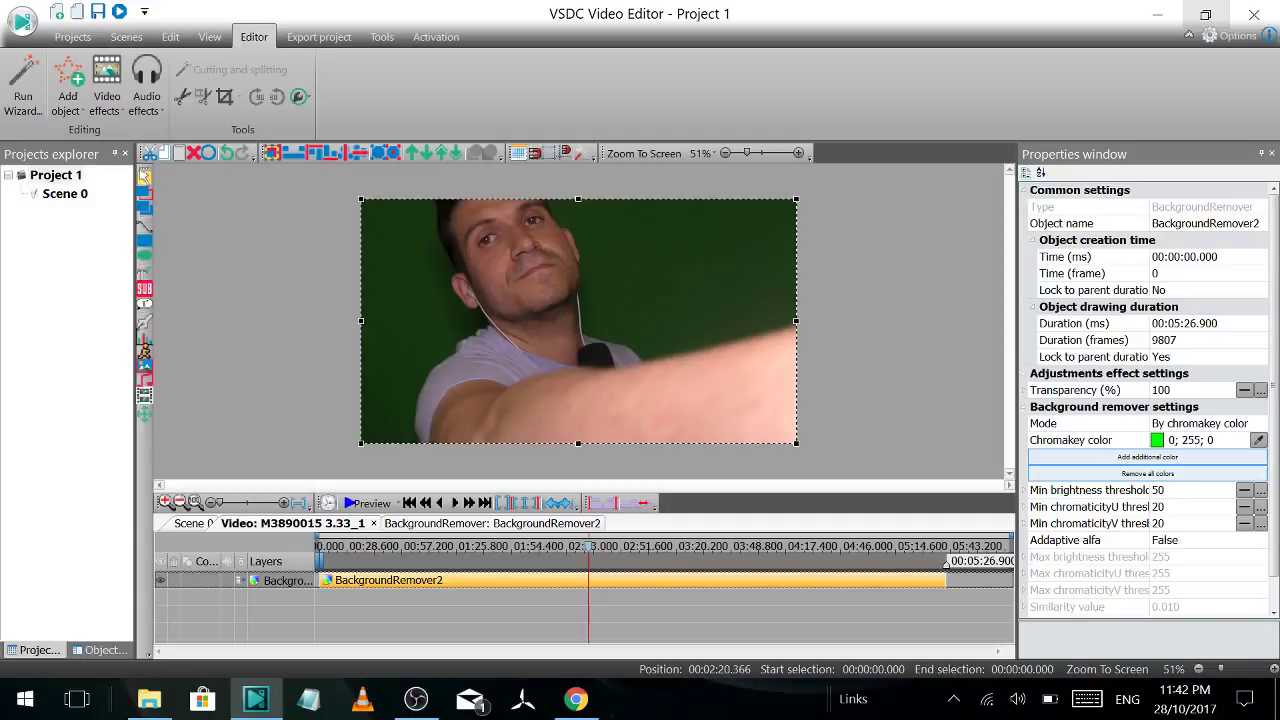
pyautogui.click(443, 546)
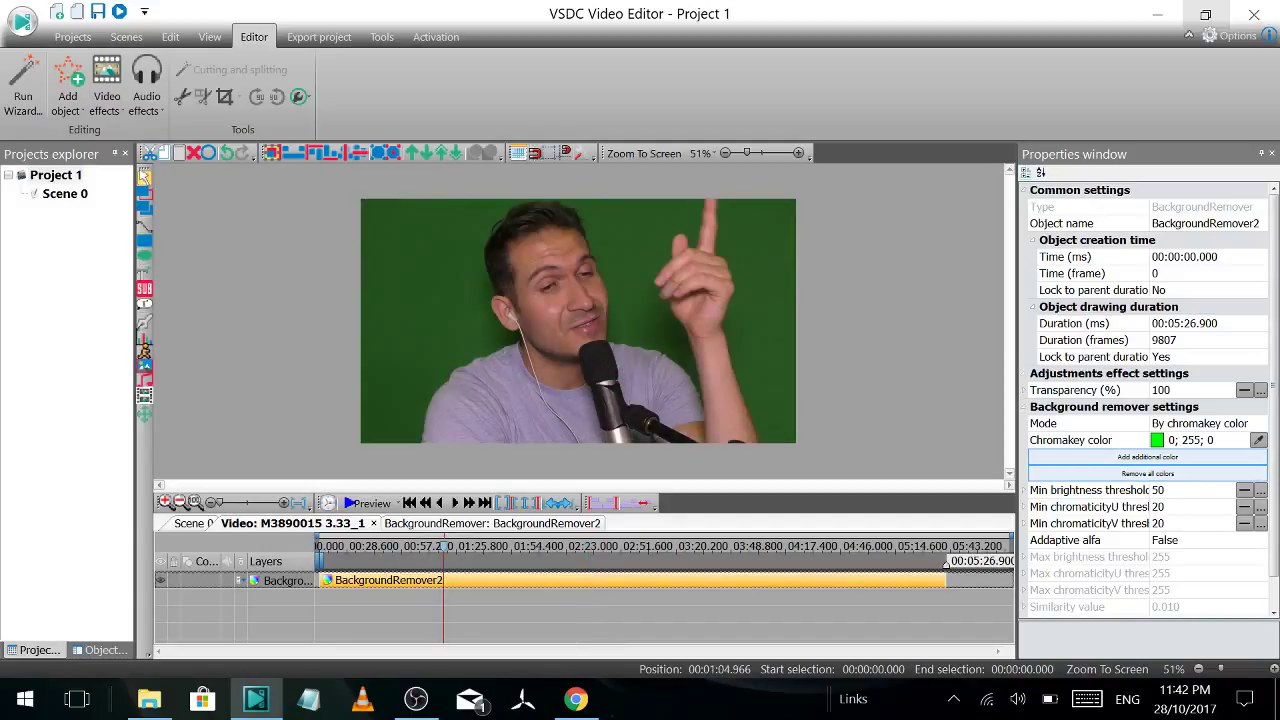
pyautogui.click(210, 37)
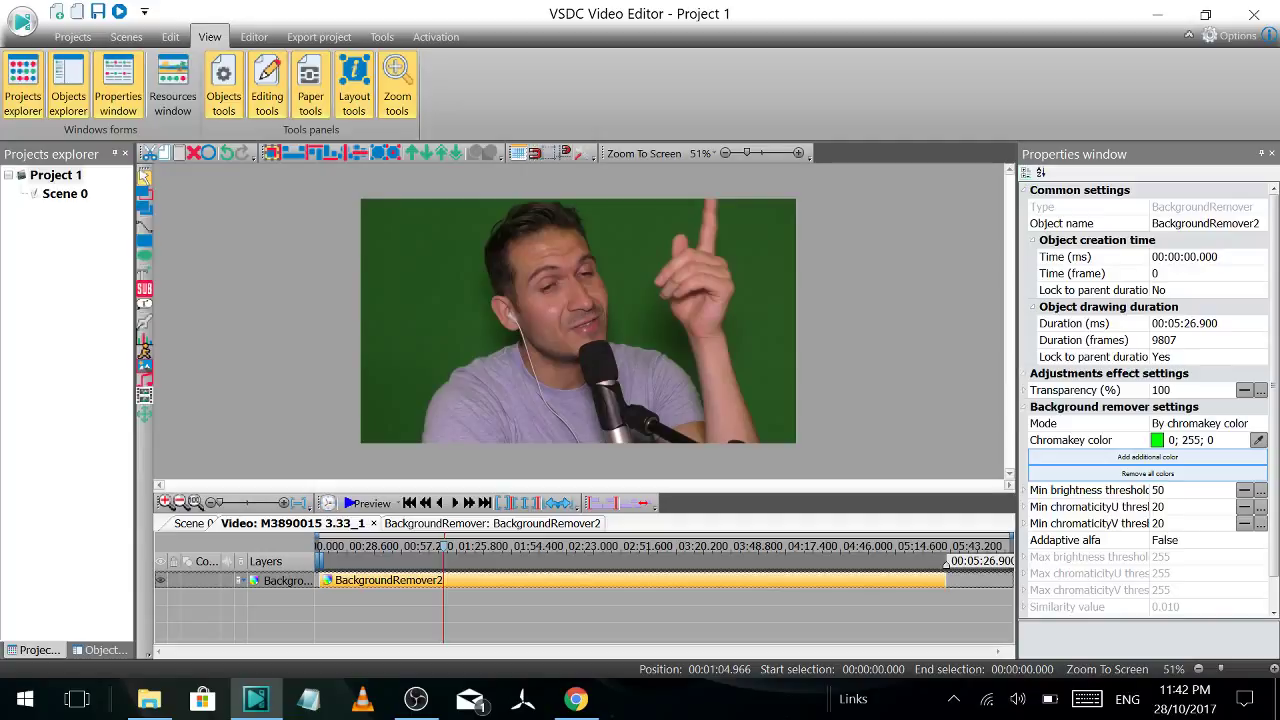
pyautogui.click(254, 37)
pyautogui.click(560, 310)
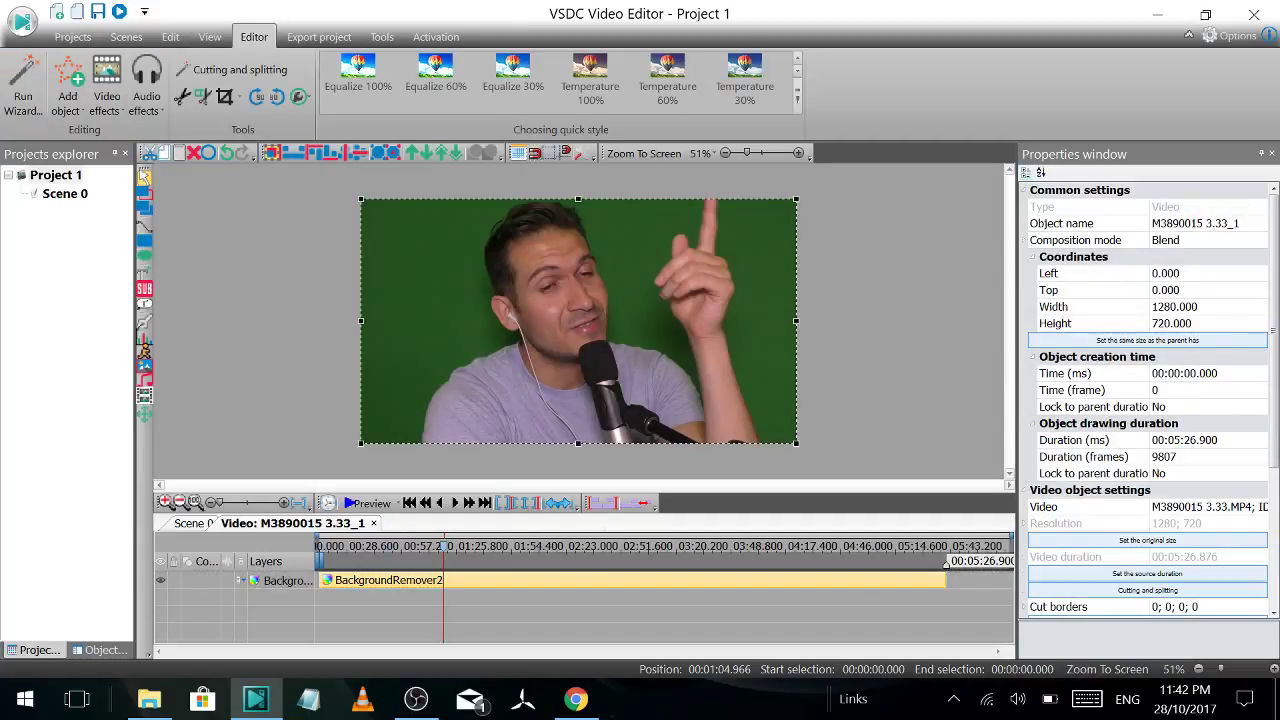
pyautogui.scroll(2, 436, 80)
pyautogui.click(436, 75)
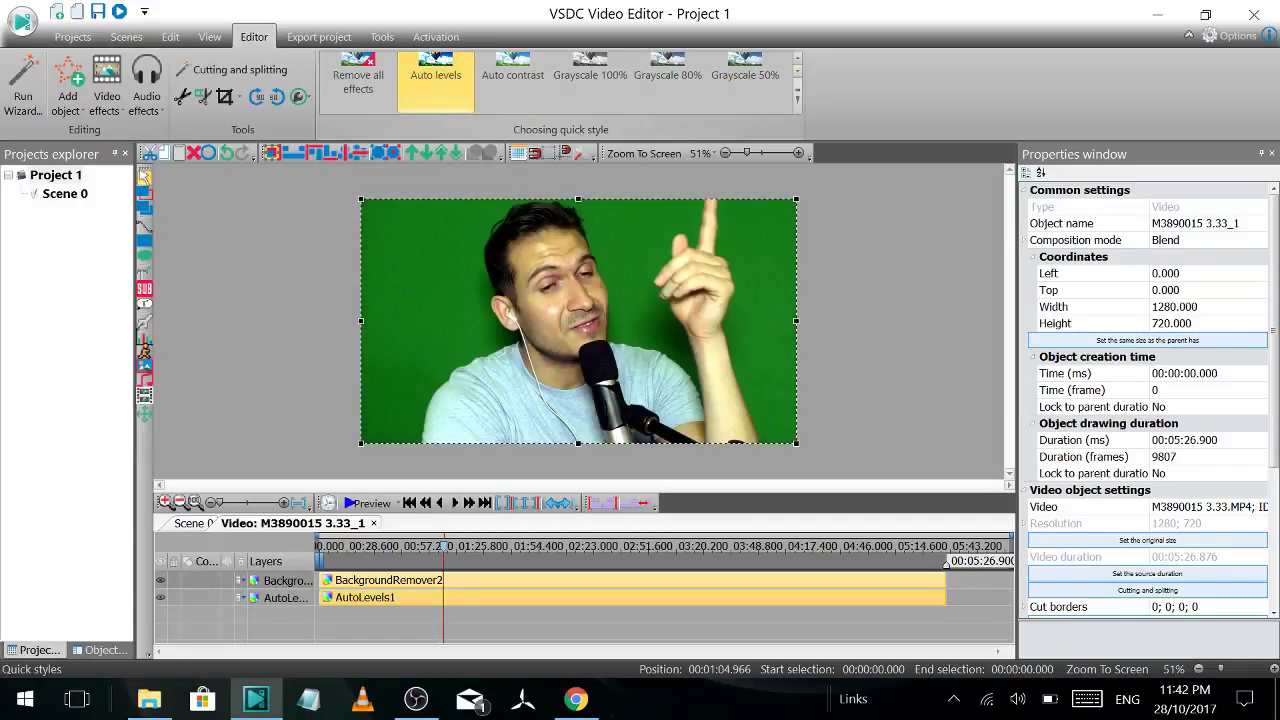
pyautogui.click(512, 75)
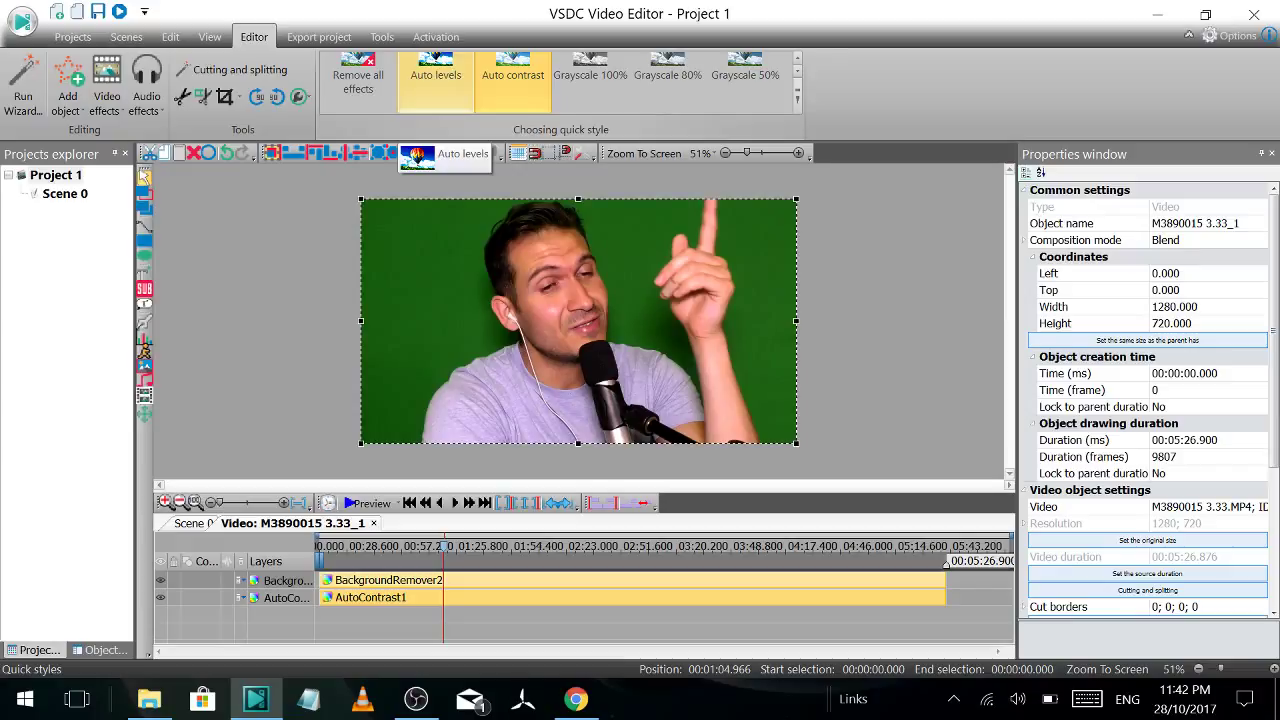
# Set the new background remover's chromakey color to 32; 102; 21 by sampling the green backdrop beside the raised hand
pyautogui.click(388, 580)
pyautogui.click(1259, 440)
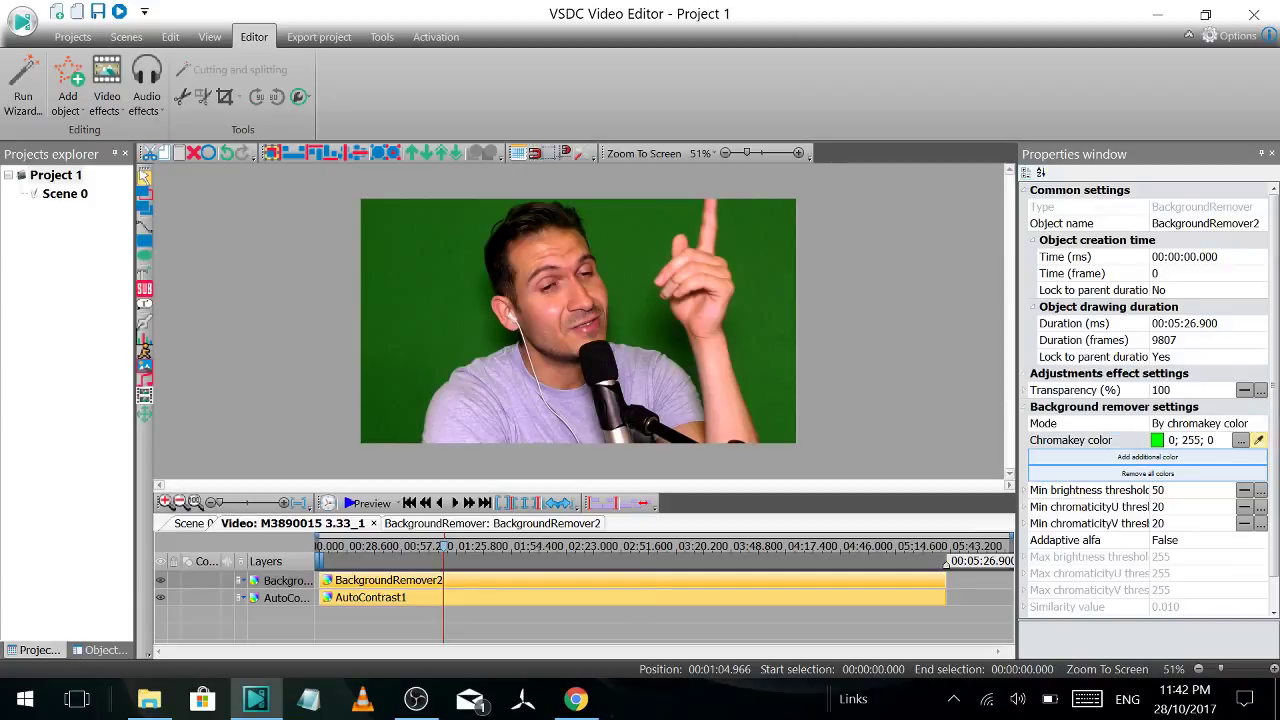
pyautogui.click(766, 262)
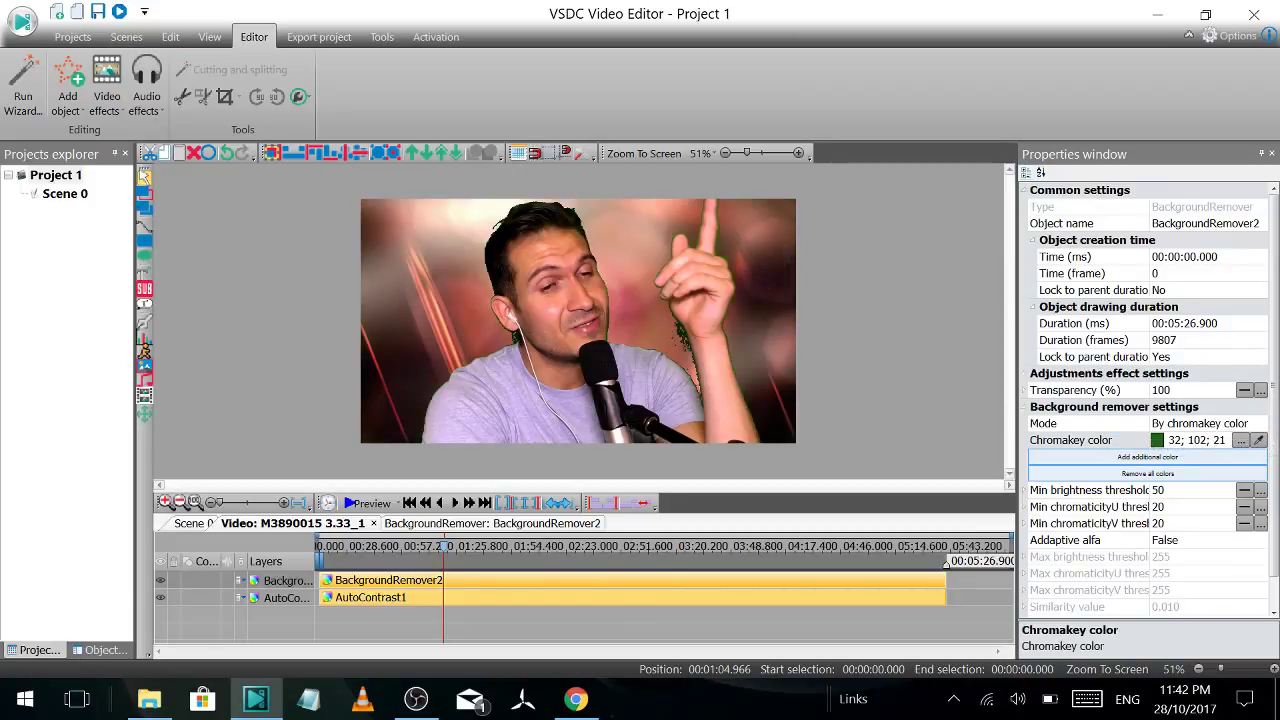
# Examine the keyed singer at several points along the timeline and in the preview player
pyautogui.click(545, 546)
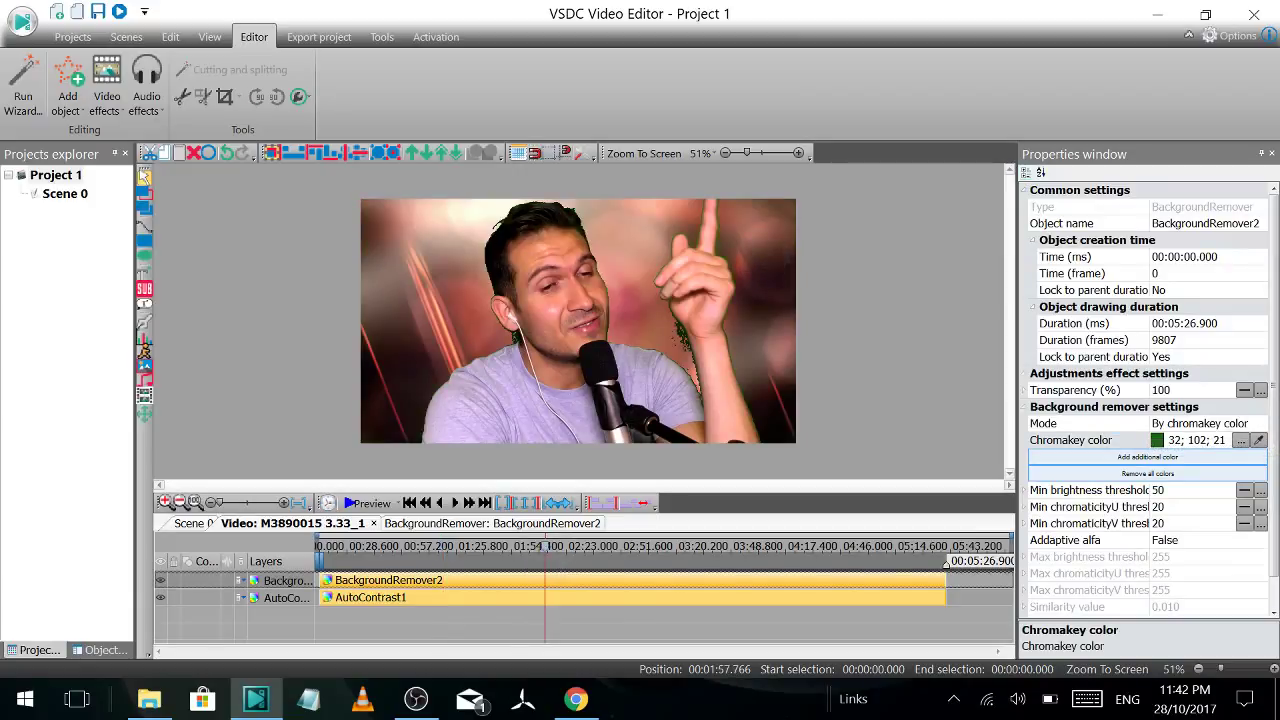
pyautogui.click(637, 546)
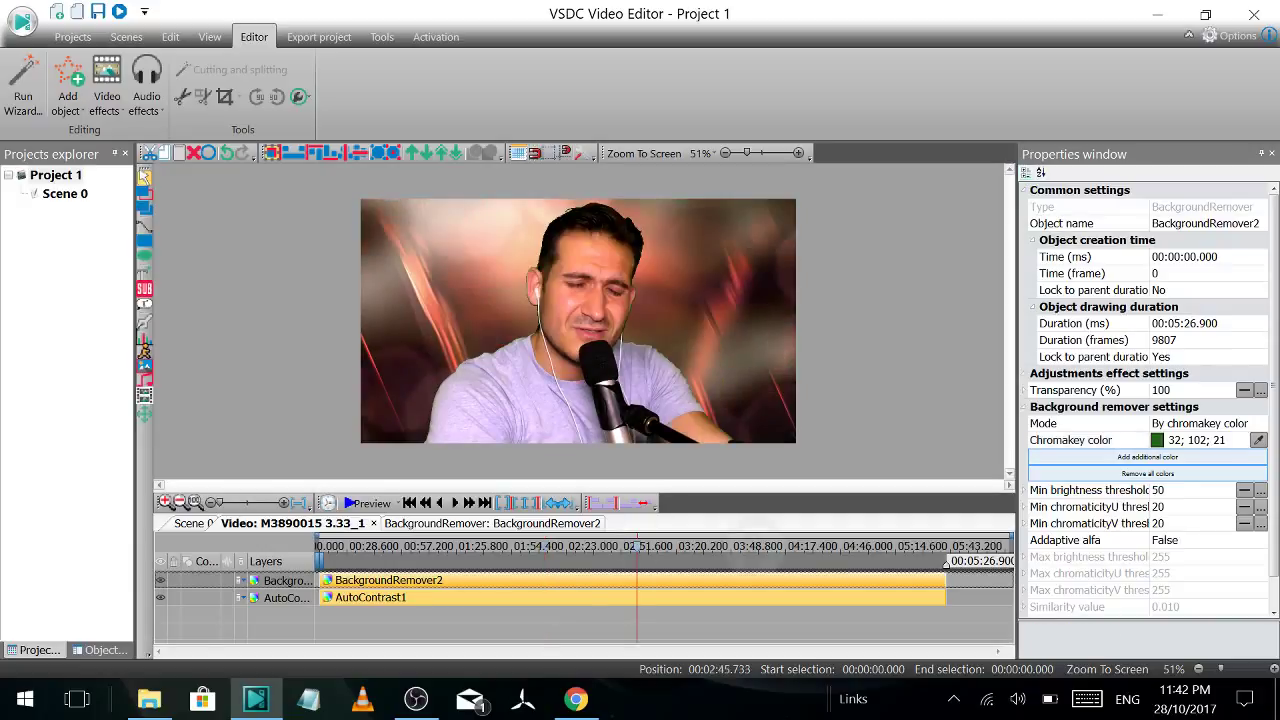
pyautogui.click(756, 546)
pyautogui.click(400, 546)
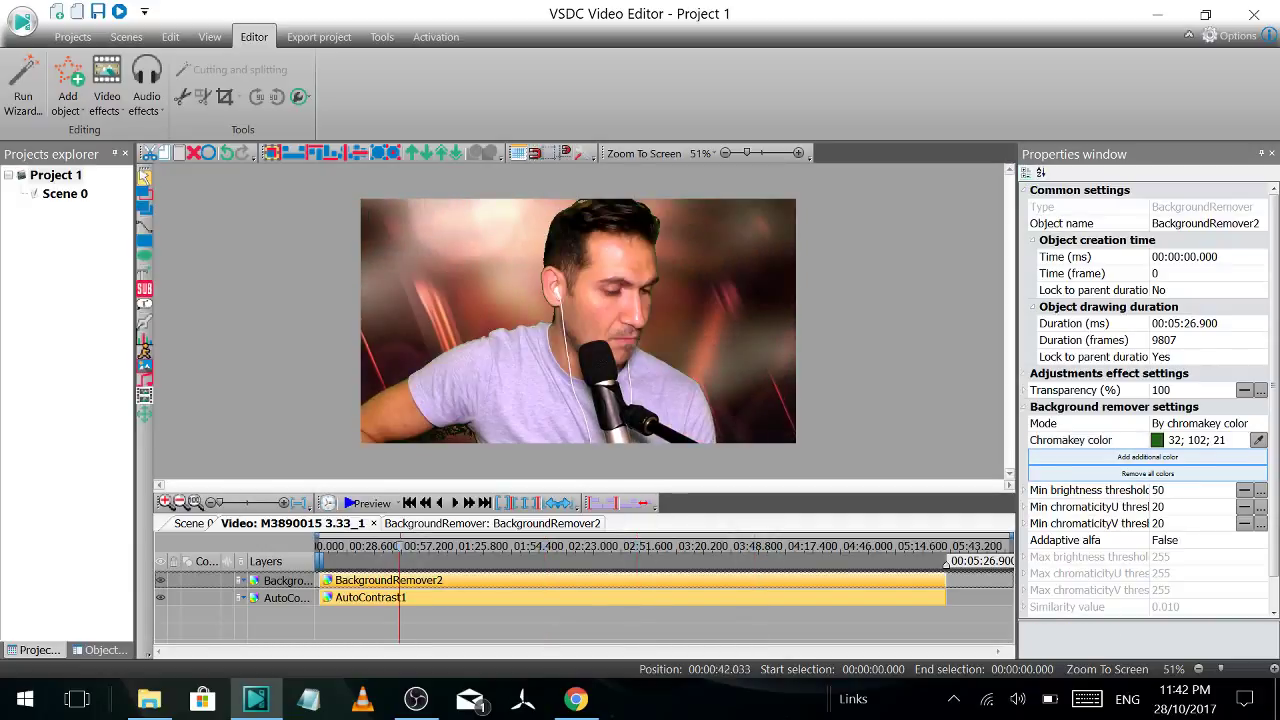
pyautogui.click(370, 503)
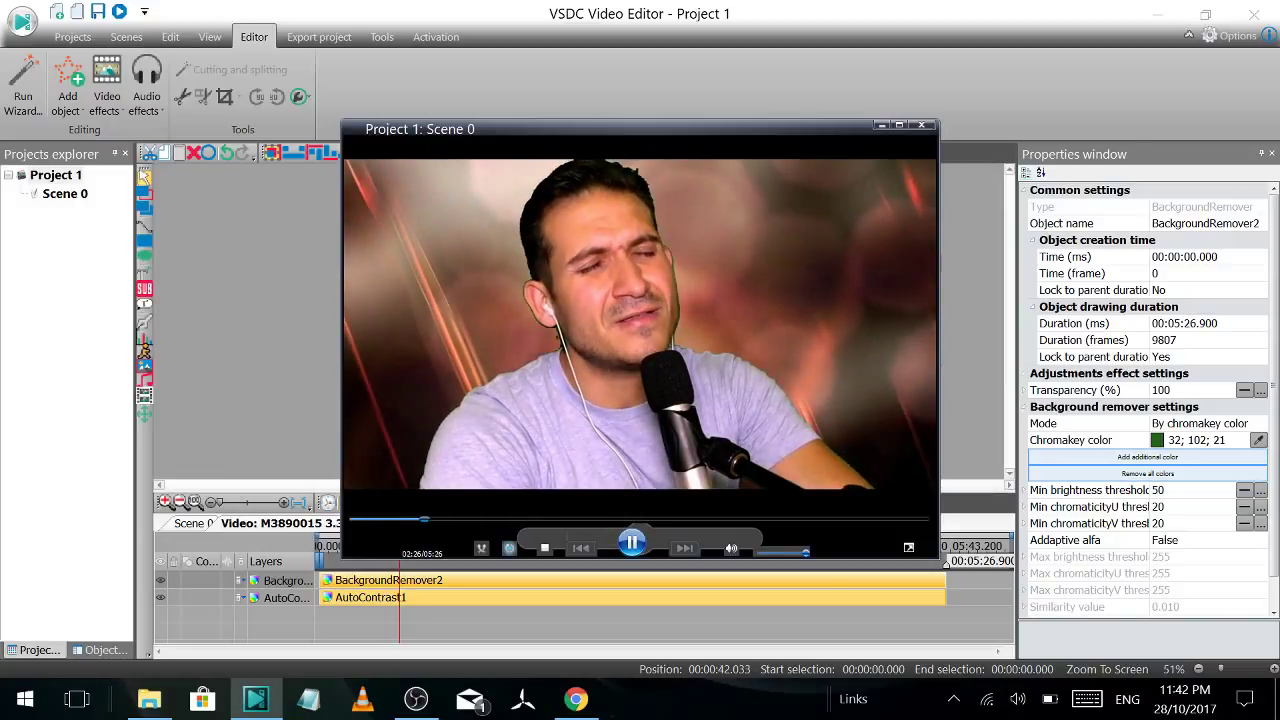
pyautogui.click(609, 520)
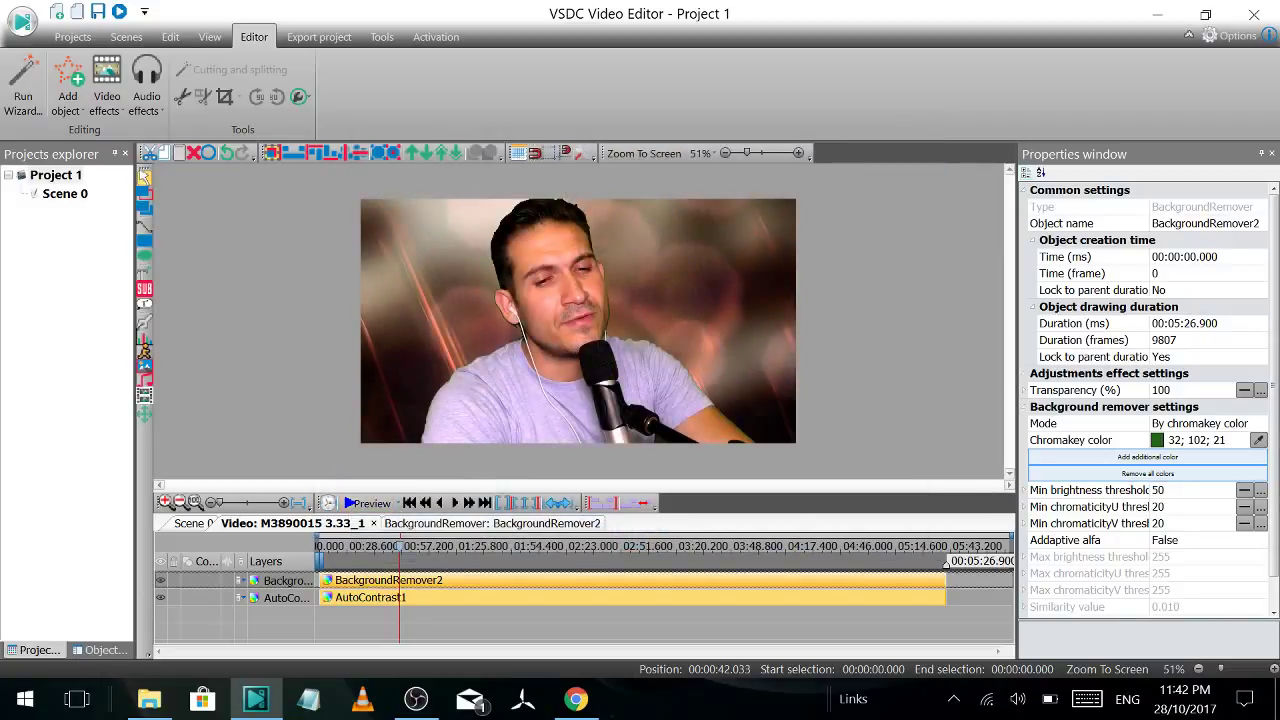
# Return to Scene 0 and position the timeline cursor at 00:03:33.100, stepping forward to the exact cut point
pyautogui.click(190, 523)
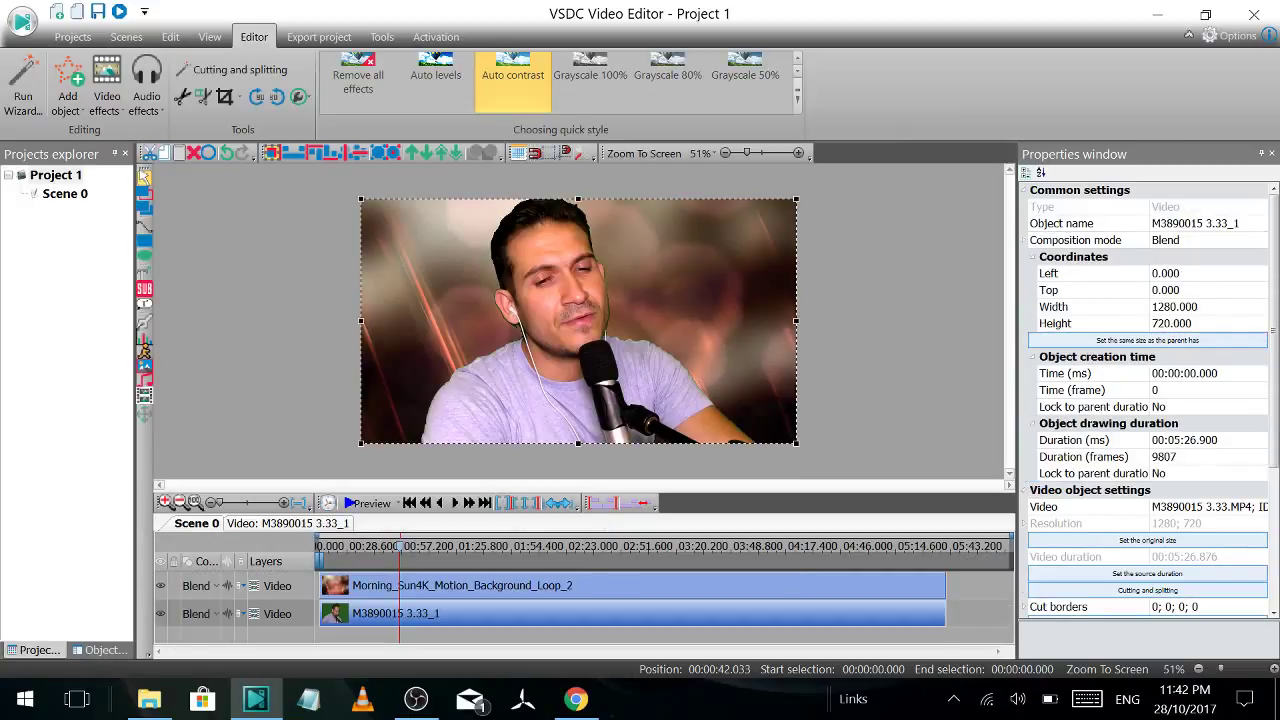
pyautogui.click(723, 553)
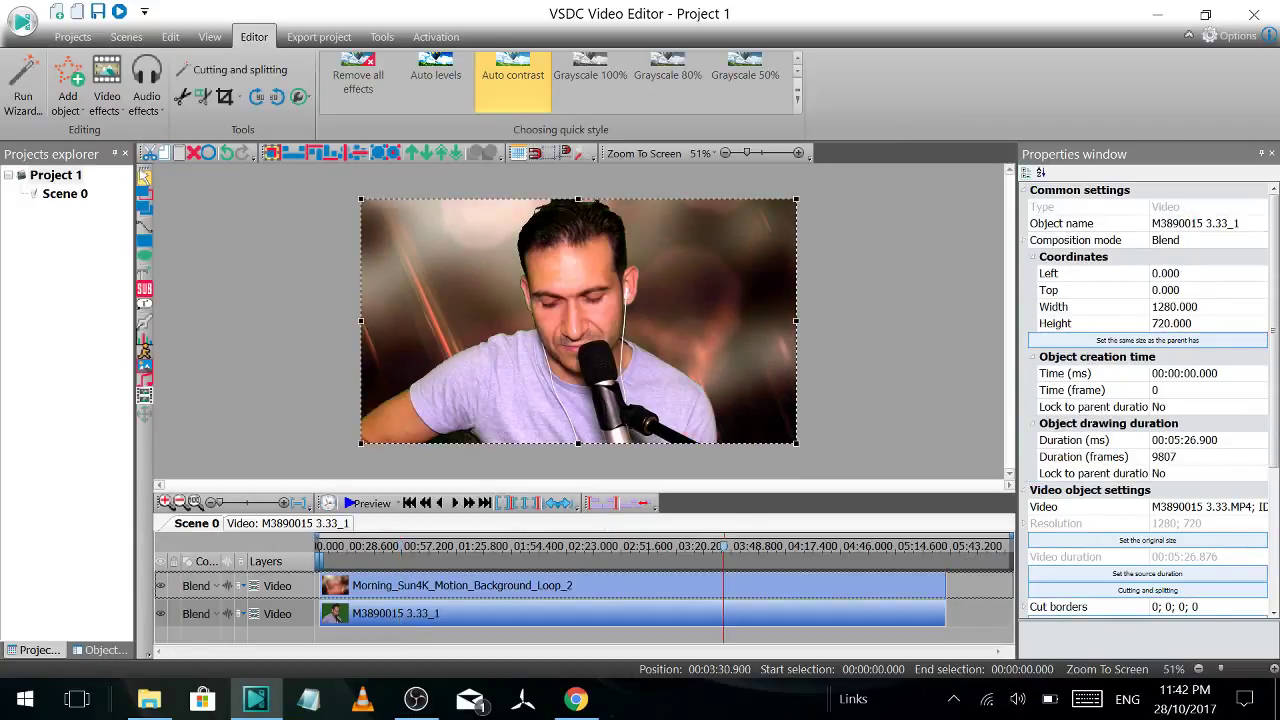
pyautogui.press('Right')
pyautogui.press('Right')
pyautogui.press('Right')
pyautogui.press('Right')
pyautogui.press('Right')
pyautogui.press('Right')
pyautogui.press('Right')
pyautogui.press('Right')
pyautogui.press('Right')
pyautogui.press('Right')
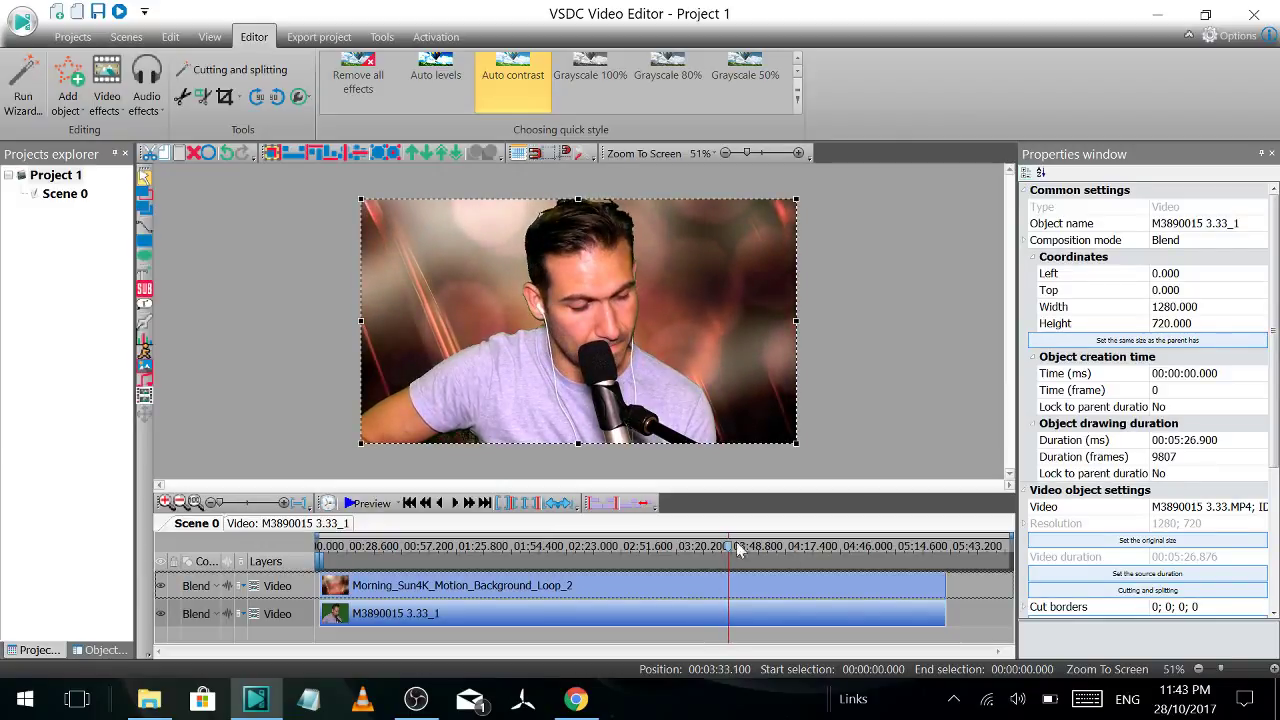
# Split the M3890015 3.33 clip at the timeline cursor and delete the part after it
pyautogui.click(690, 634)
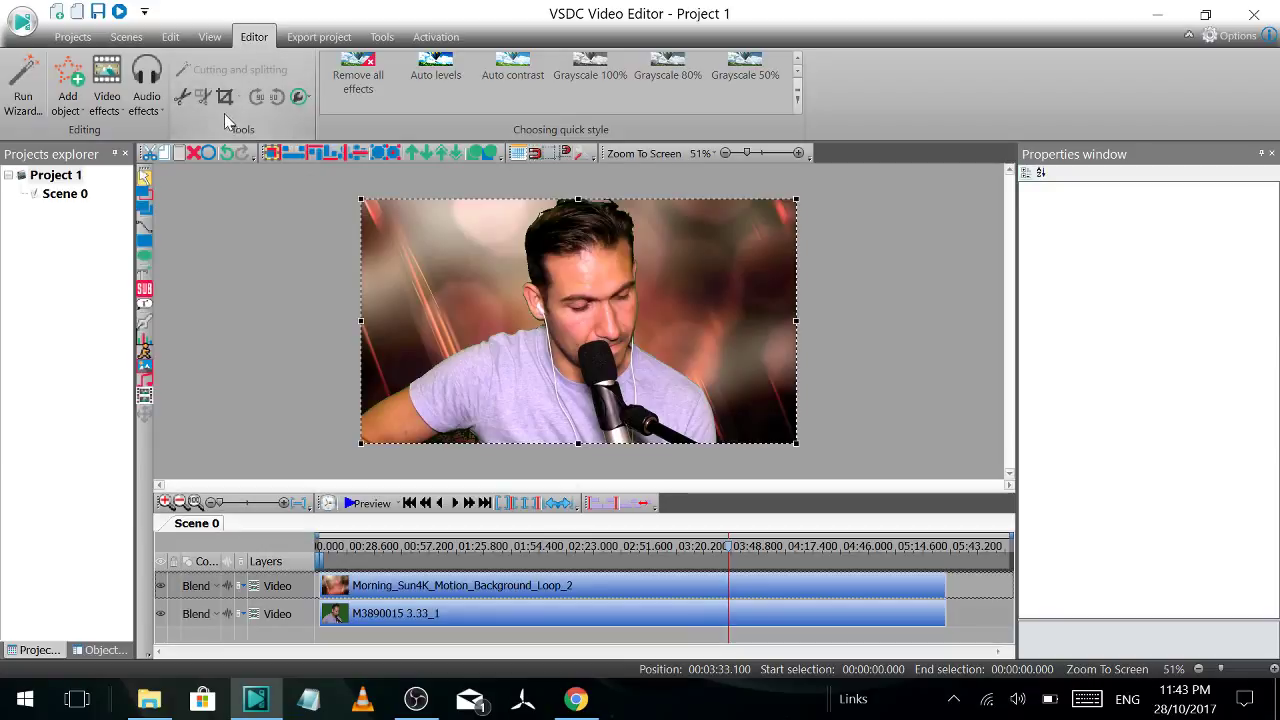
pyautogui.click(527, 620)
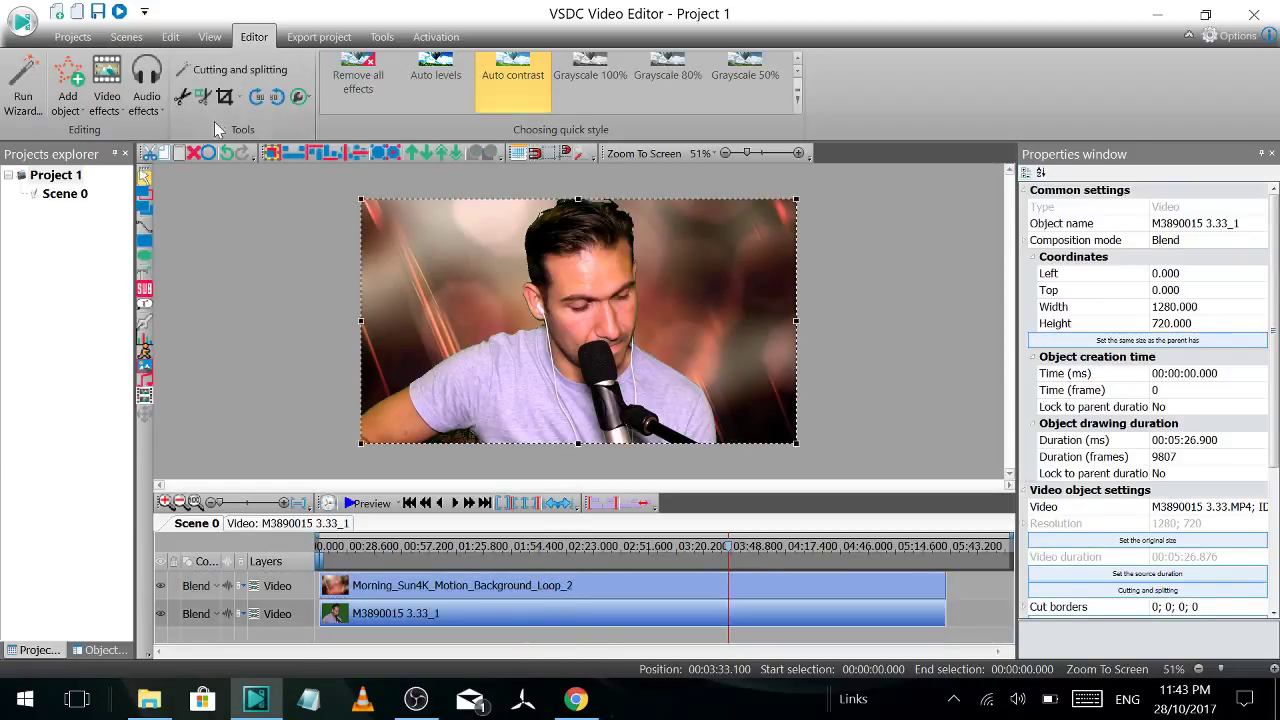
pyautogui.click(202, 97)
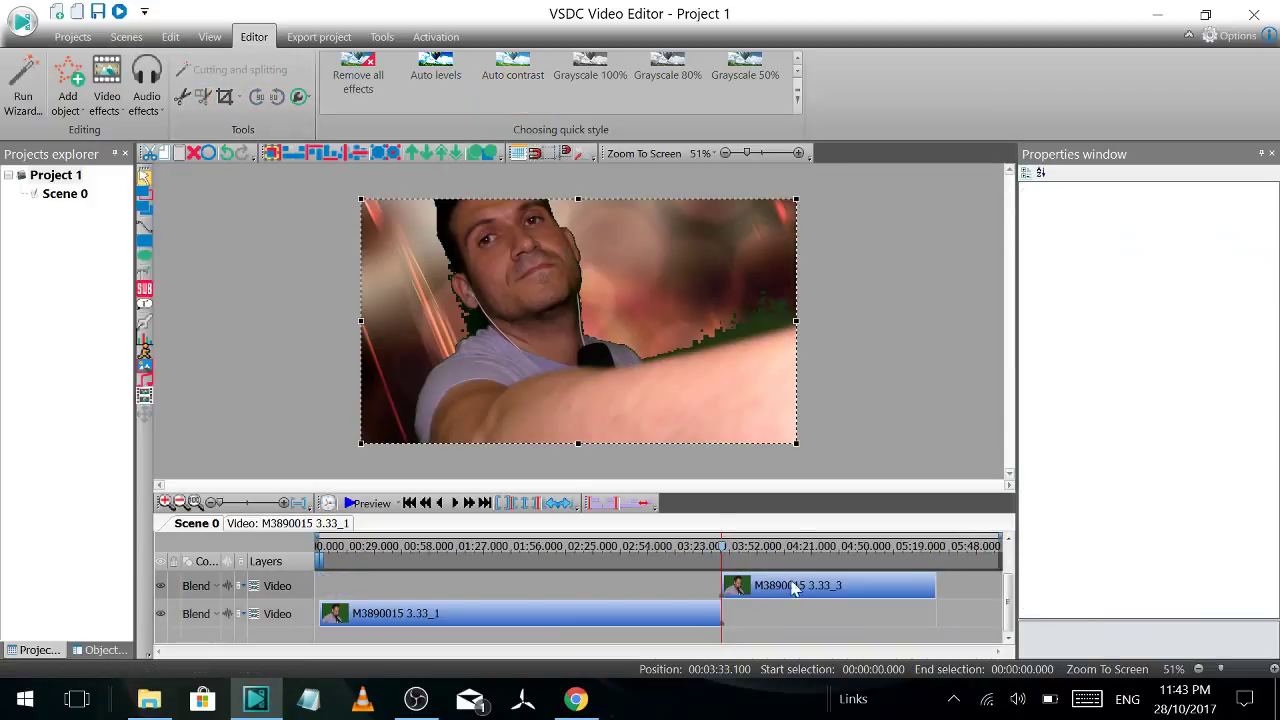
pyautogui.click(824, 626)
pyautogui.click(862, 594)
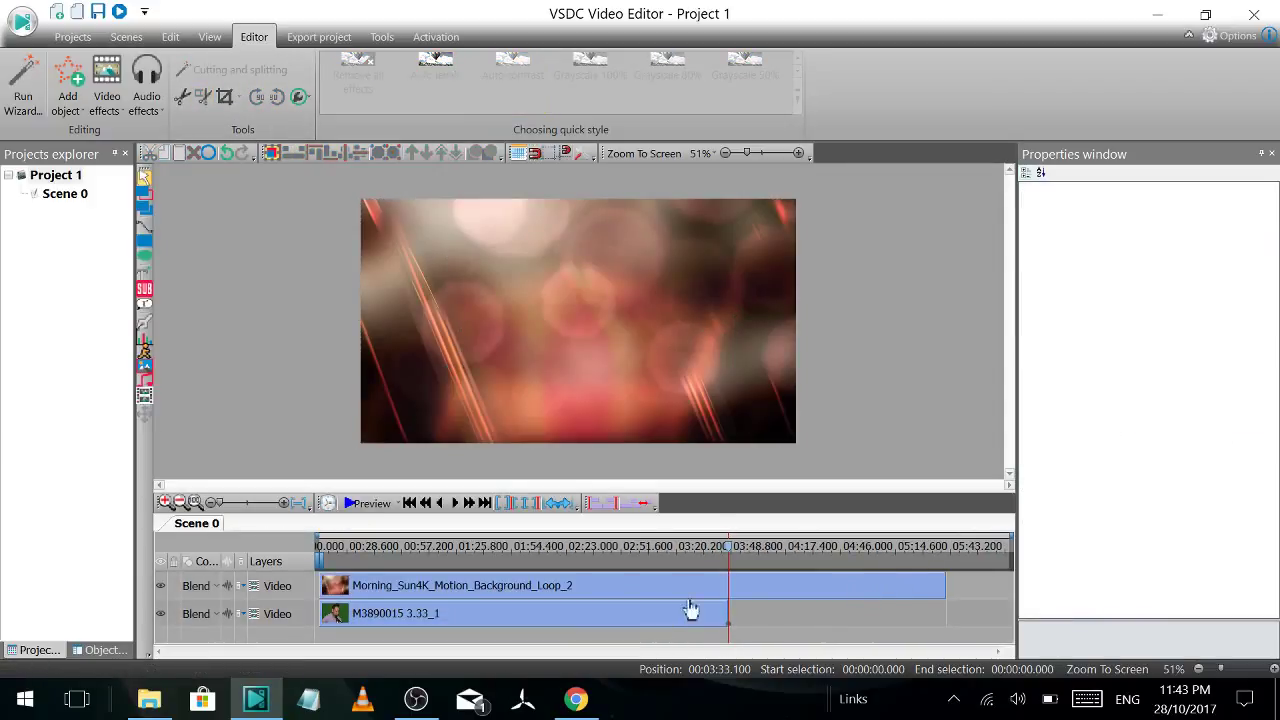
# Shorten the Morning_Sun4K_Motion_Background_Loop clip to 00:03:33.100 so it ends together with the singer clip
pyautogui.click(728, 592)
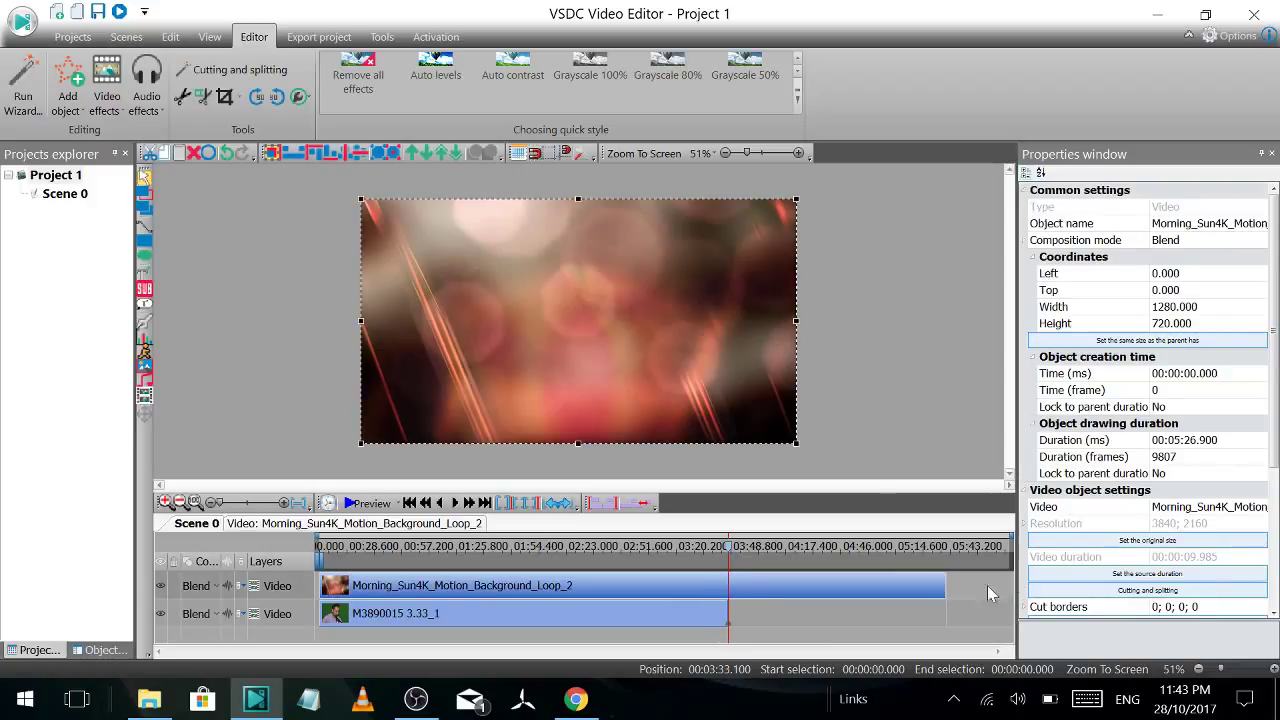
pyautogui.moveTo(946, 588); pyautogui.dragTo(694, 630)
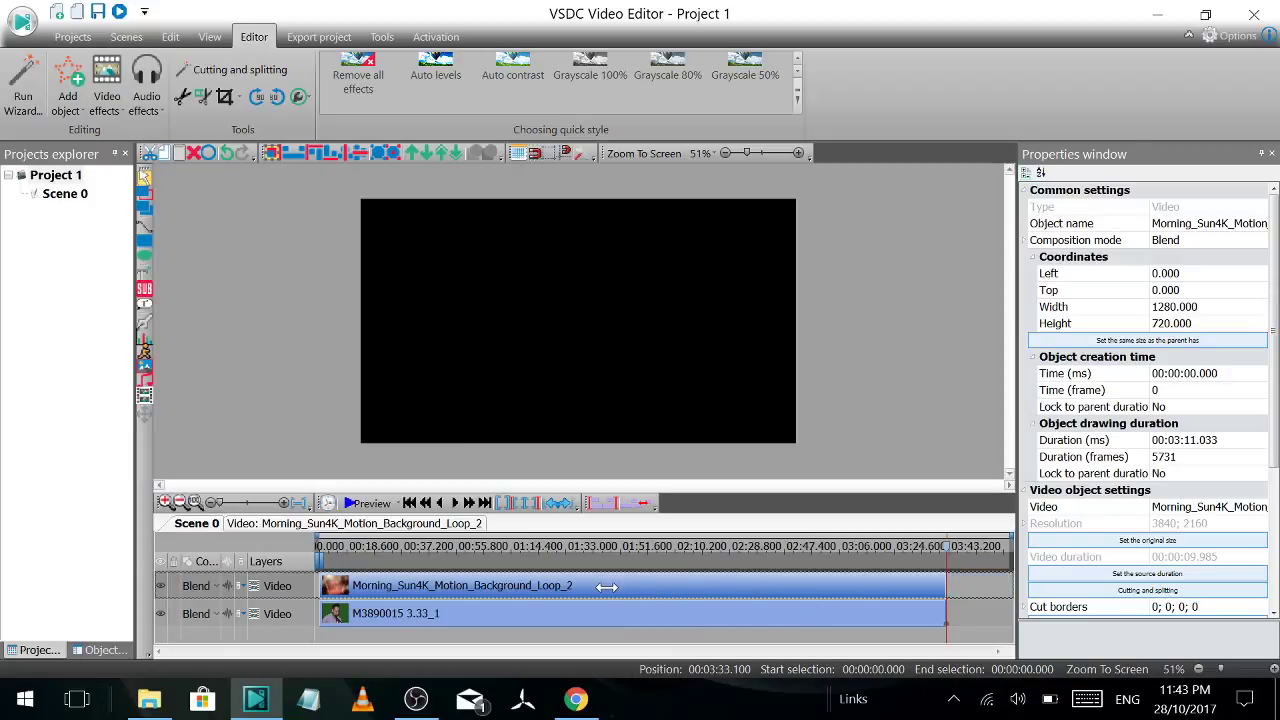
# Check the frames near the end of the trimmed scene and play the project preview
pyautogui.click(812, 556)
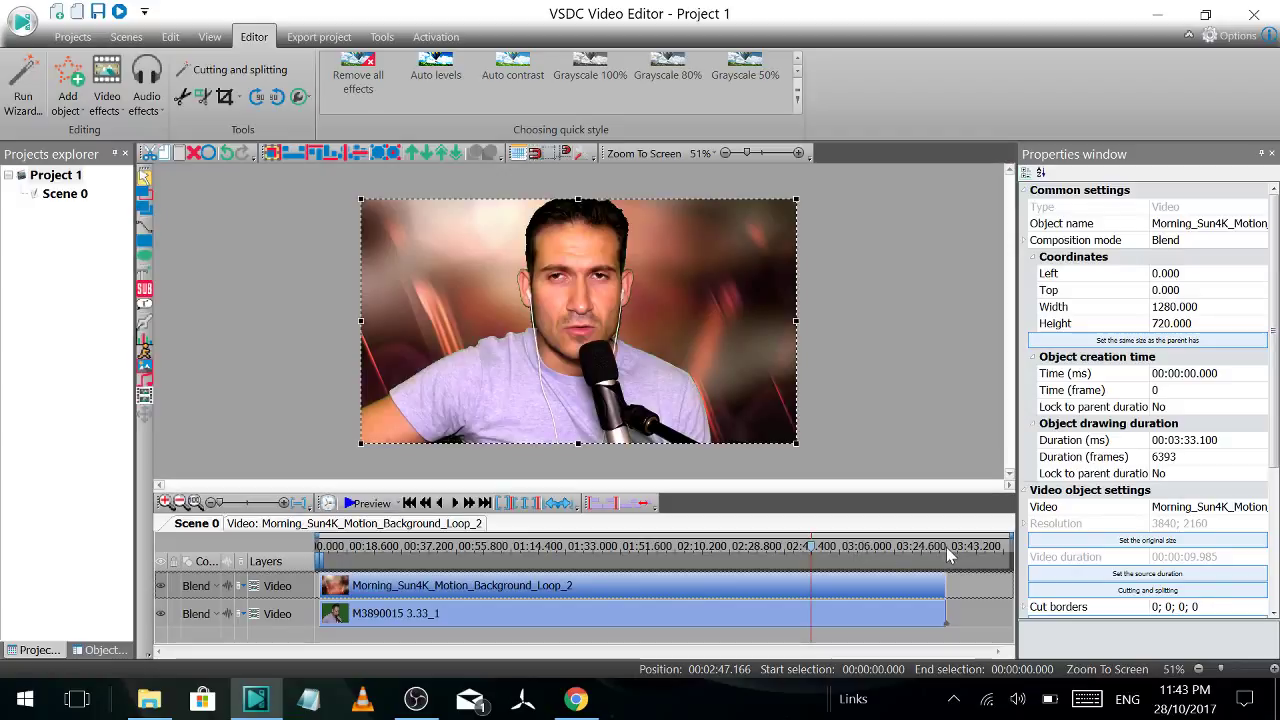
pyautogui.click(936, 556)
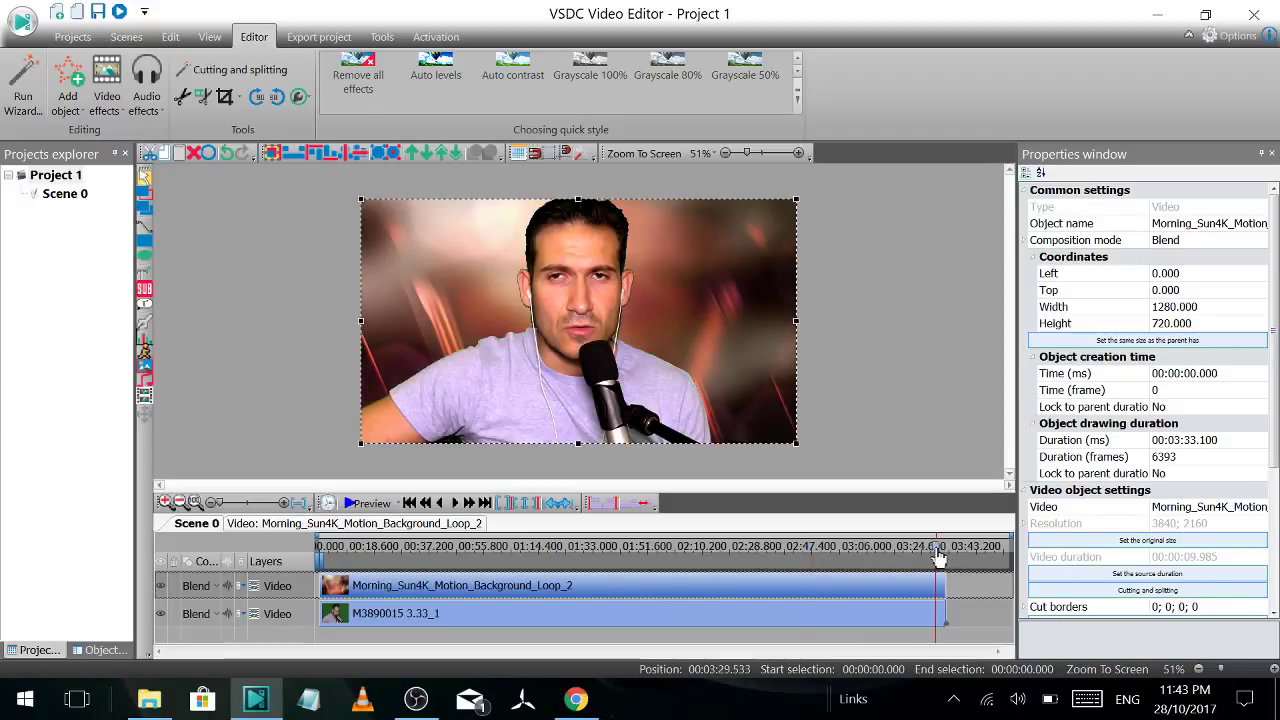
pyautogui.click(356, 504)
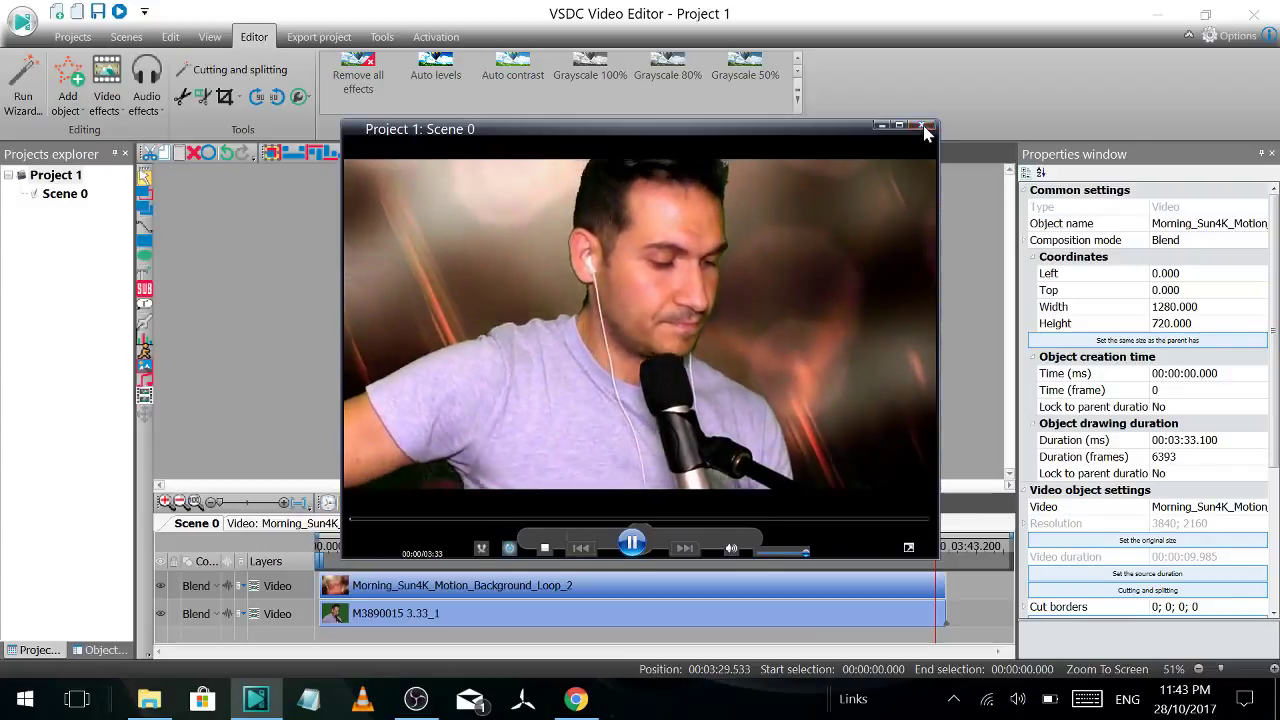
# Close the project preview and check the keyed singer in the frame at about 00:01:19.966
pyautogui.click(922, 126)
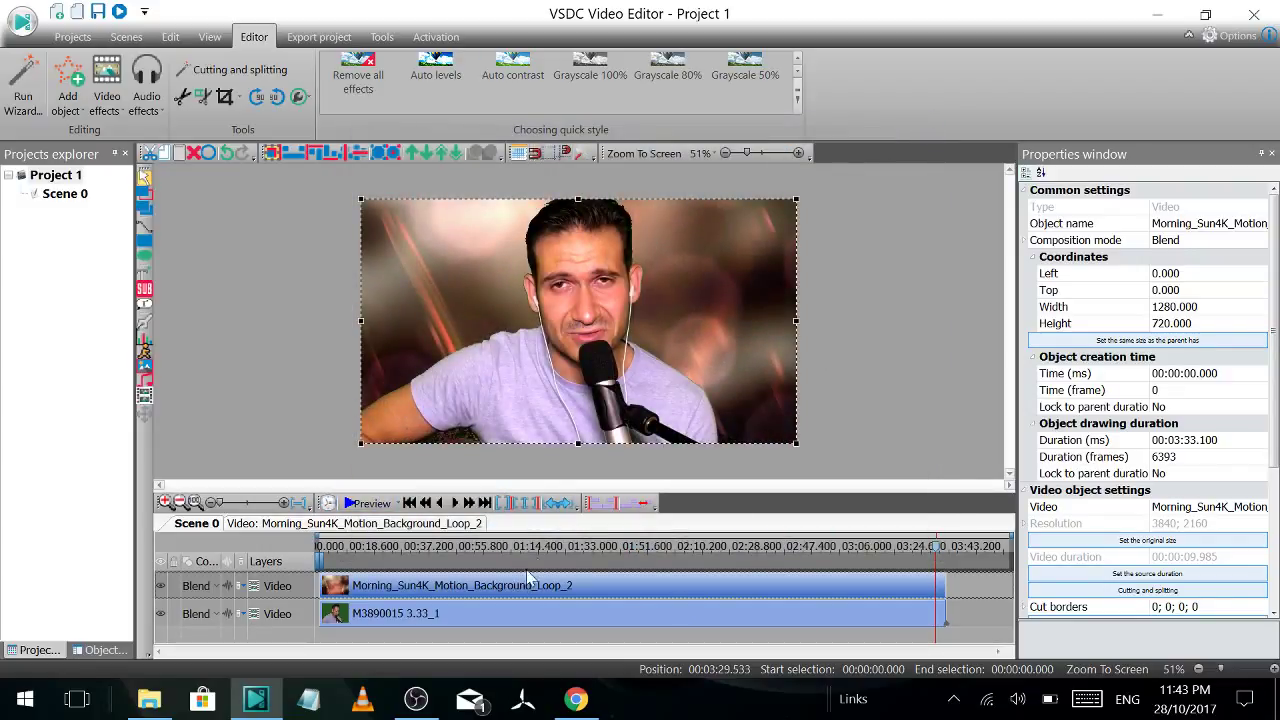
pyautogui.click(557, 548)
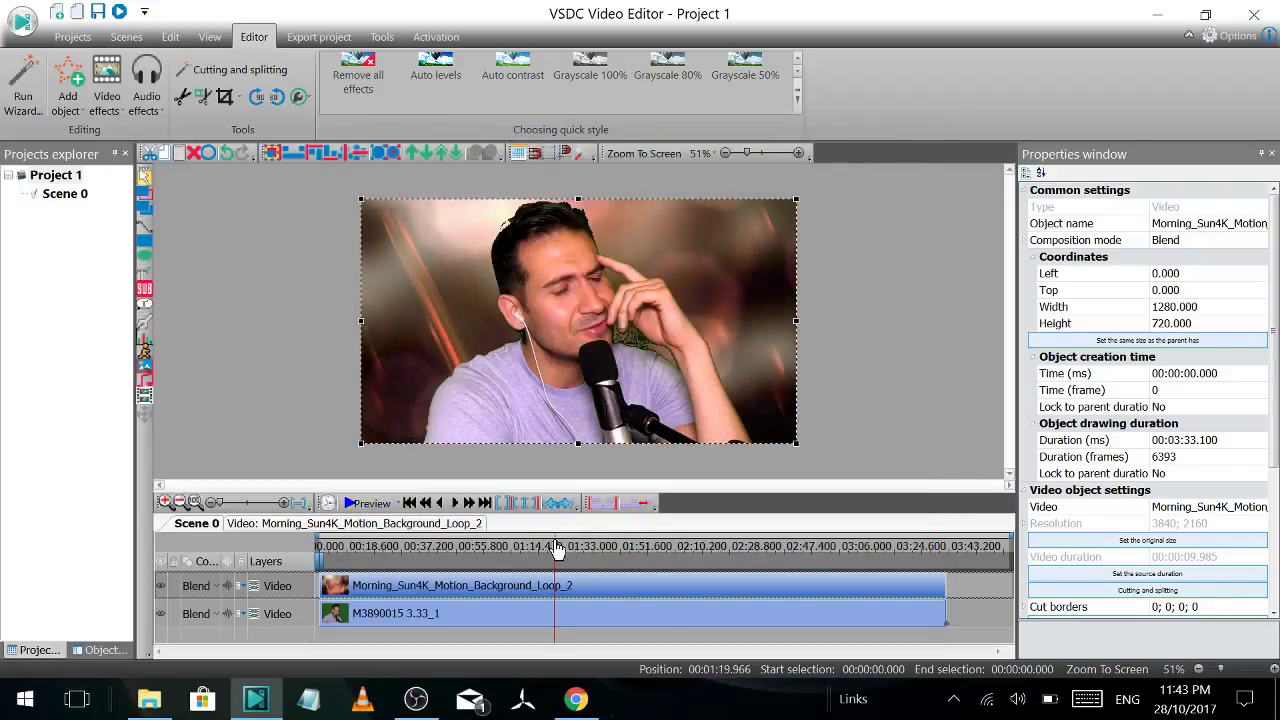
# Name the export output file Improv Song 3 on the Desktop and start exporting the project as a 720p (HD) MP4 for YouTube
pyautogui.click(319, 37)
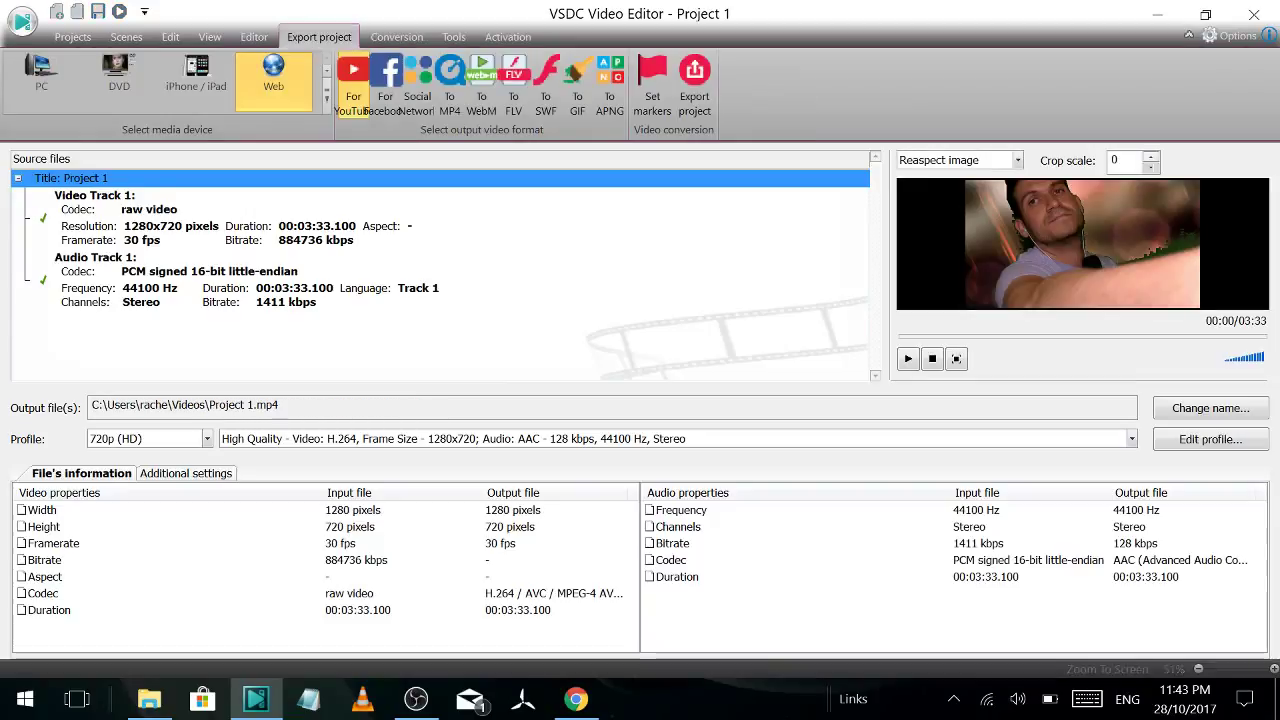
pyautogui.click(1210, 408)
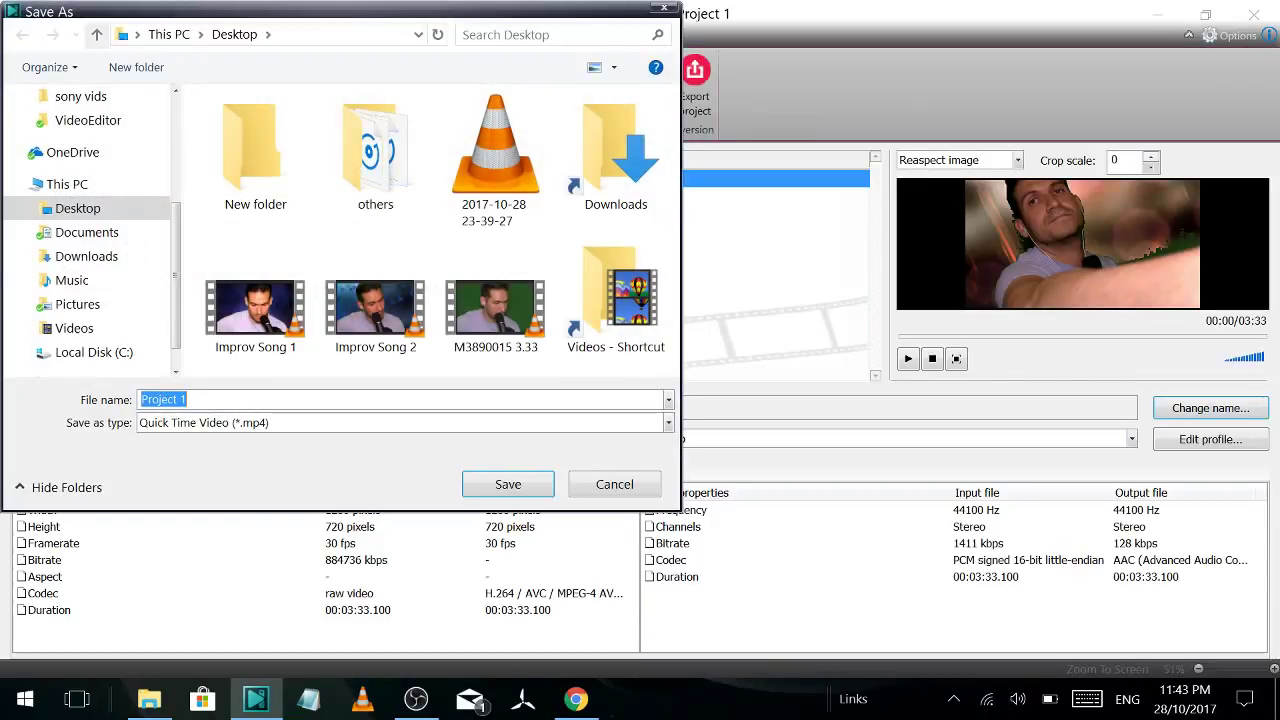
pyautogui.write('Imo')
pyautogui.press('BackSpace')
pyautogui.write('prov')
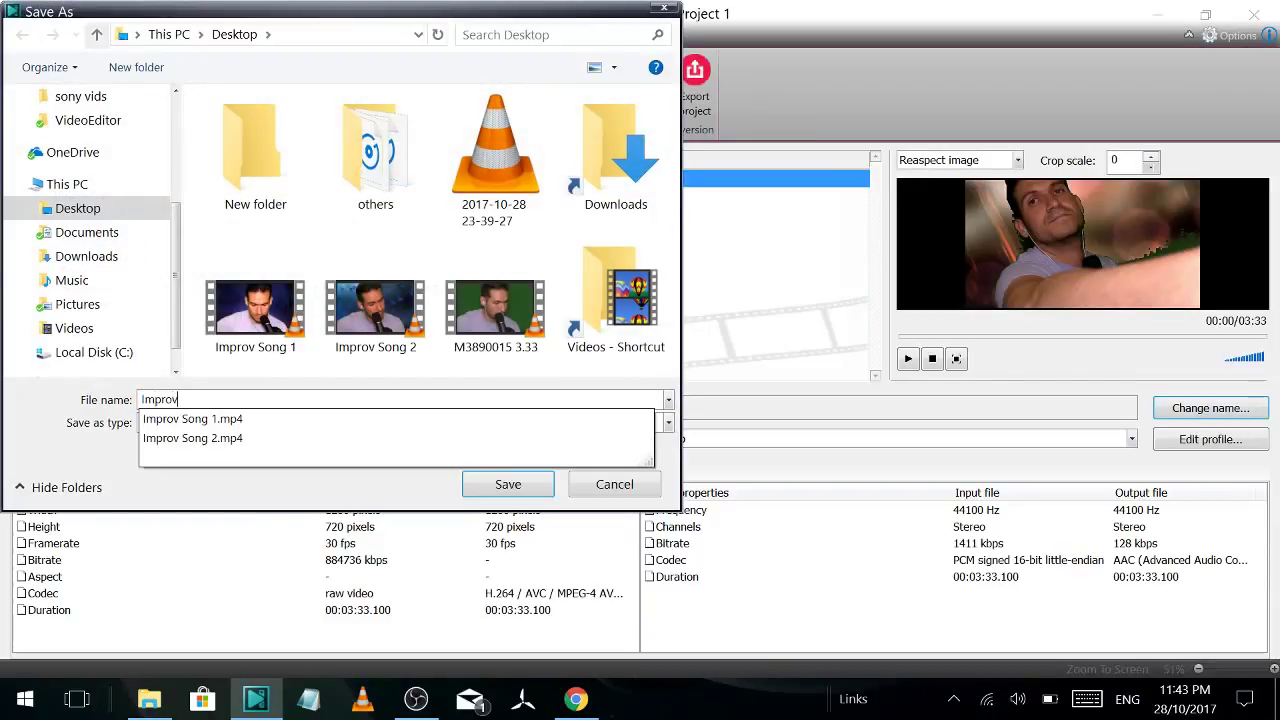
pyautogui.write(' Song 3')
pyautogui.press('Return')
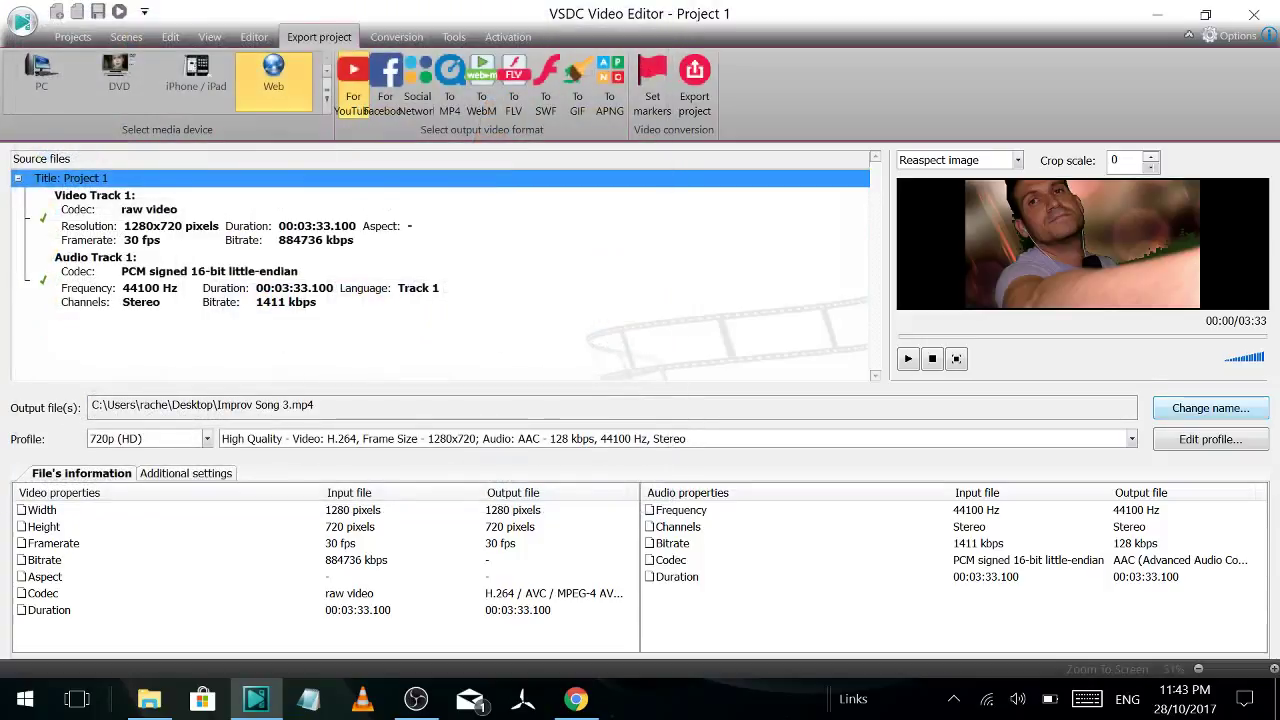
pyautogui.click(694, 86)
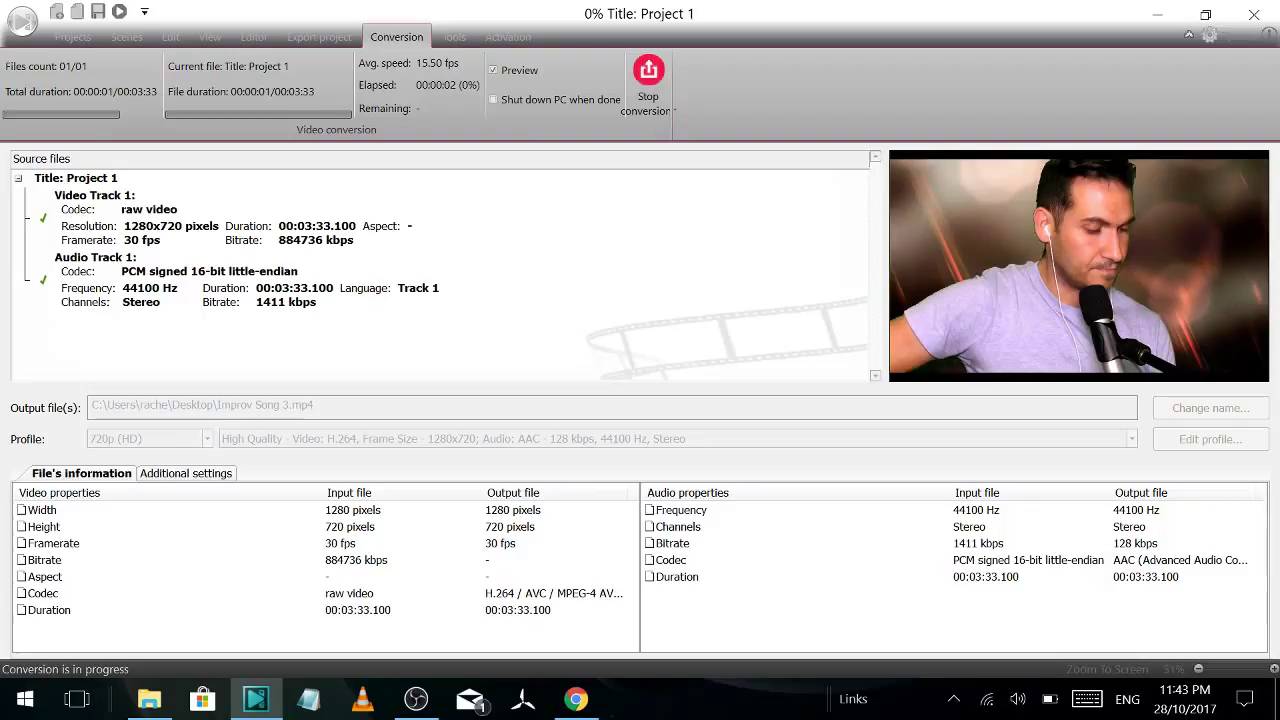
pyautogui.click(416, 699)
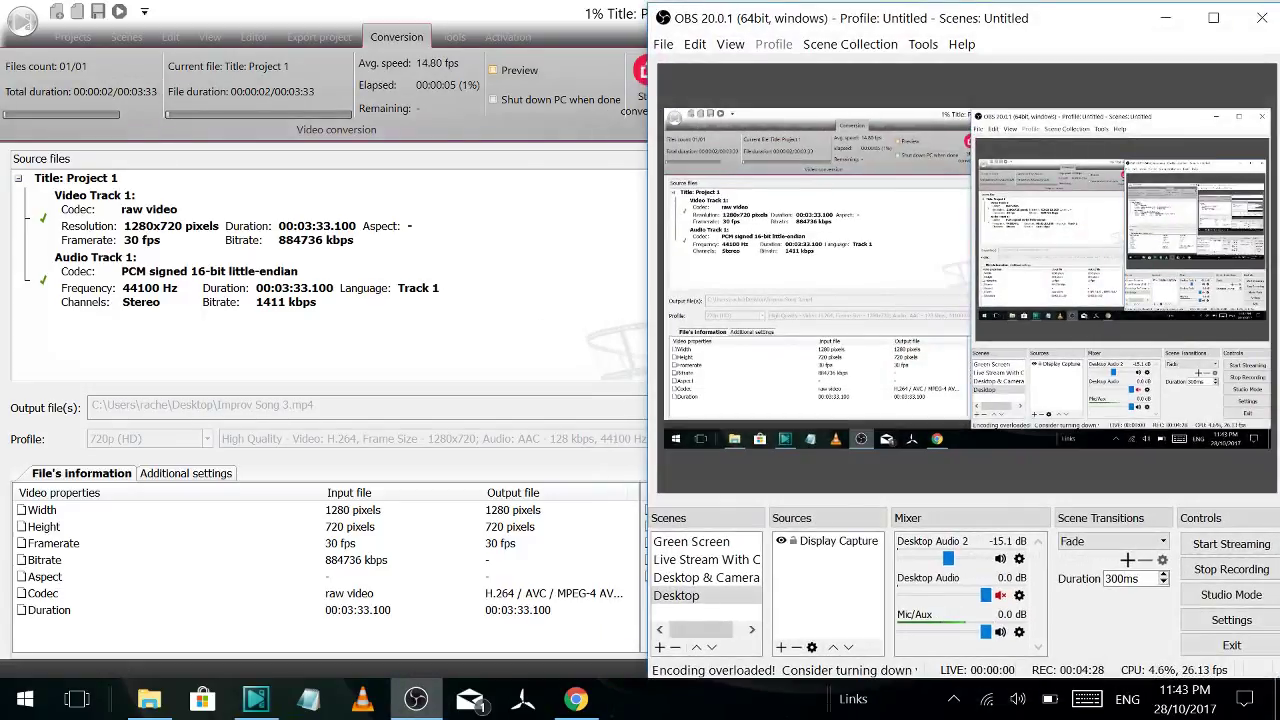